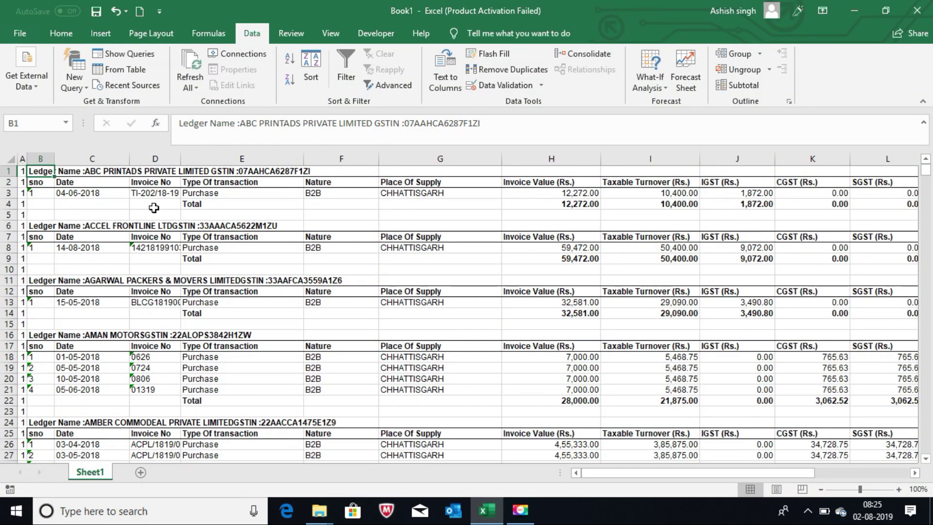
Step: Review the ledger layout: the B1 ledger name, the sno header in B2, and column B serial numbers
click(155, 206)
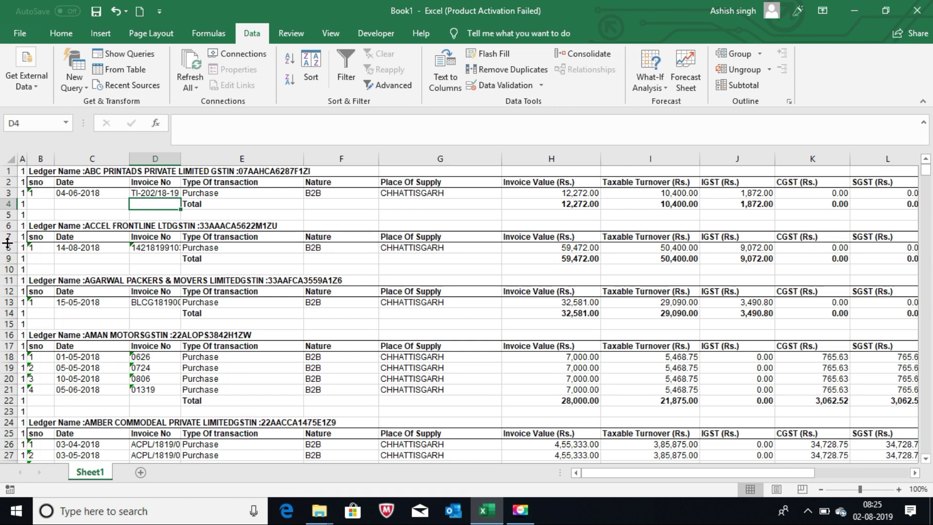
click(46, 183)
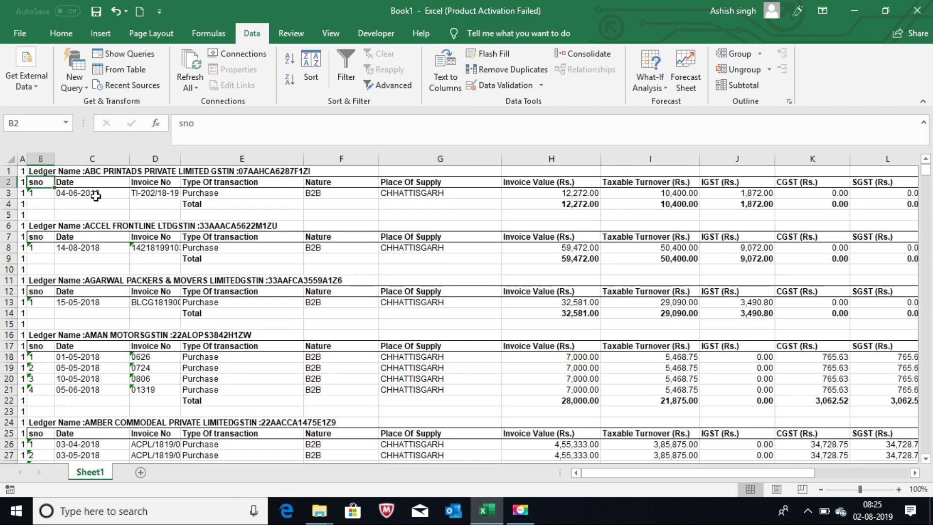
click(71, 168)
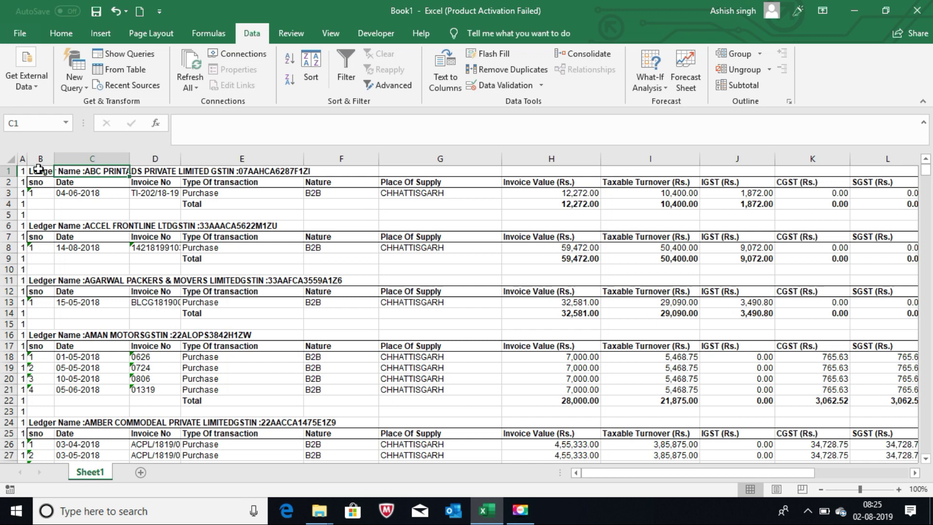
click(39, 171)
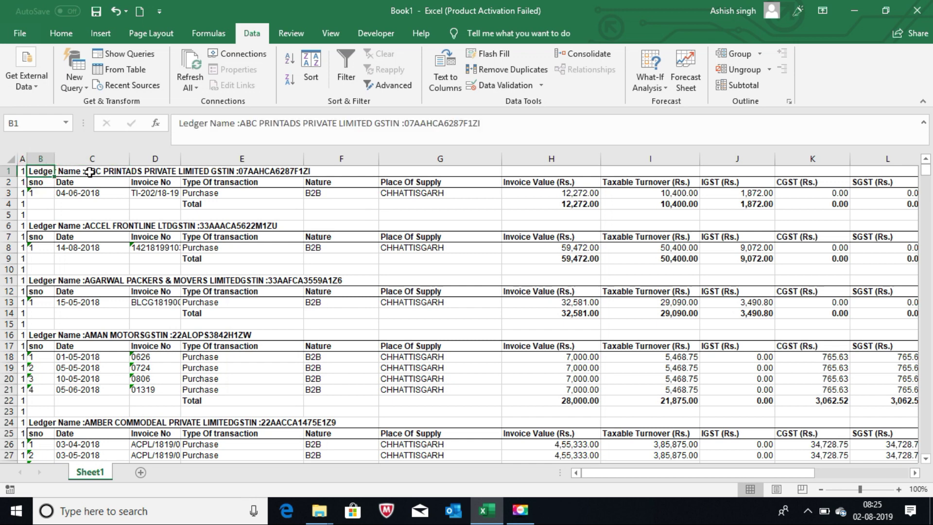
click(269, 173)
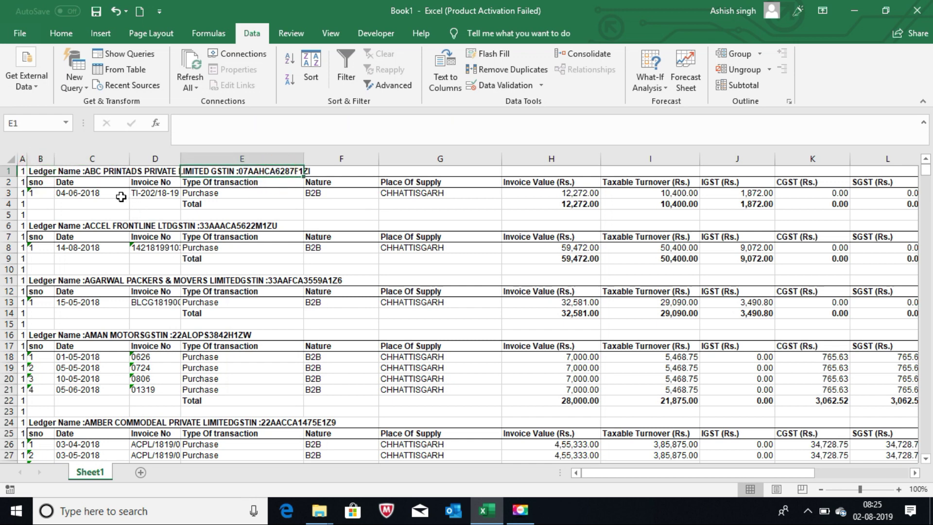
drag(77, 357, 74, 390)
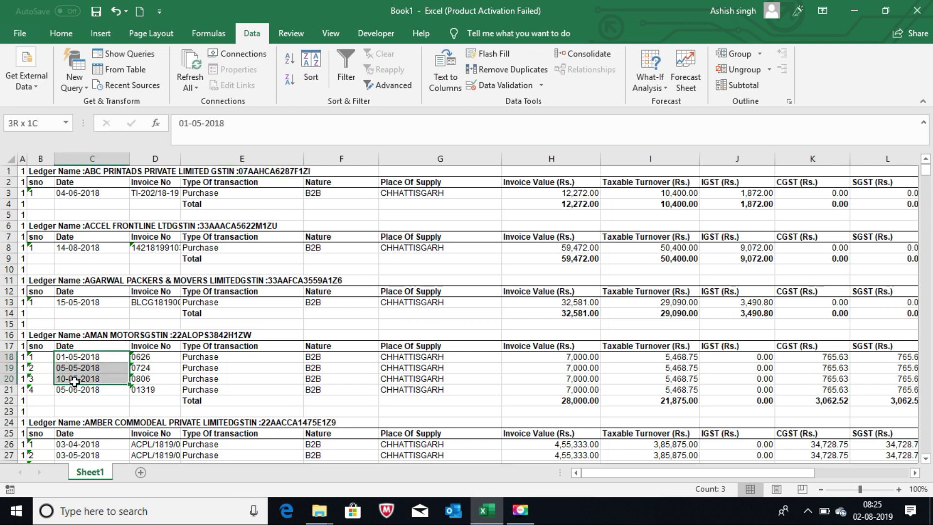
click(46, 174)
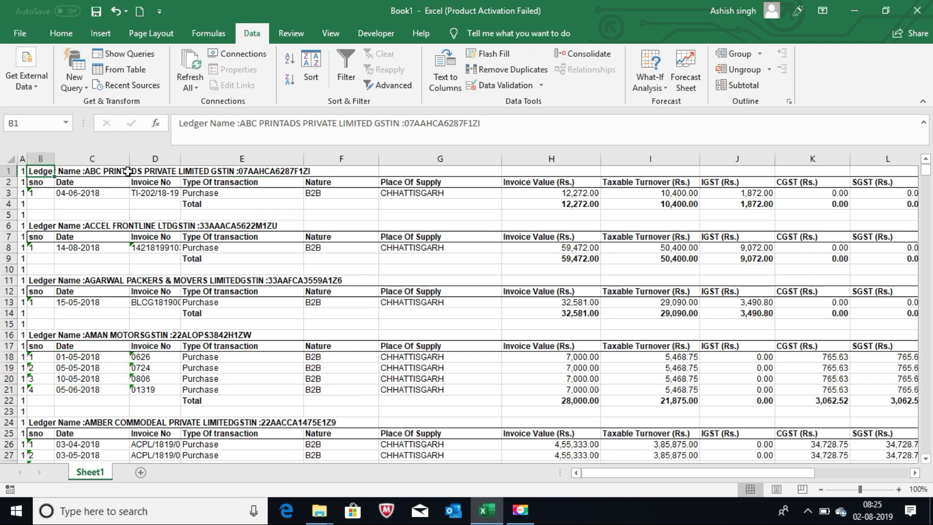
drag(42, 193, 37, 360)
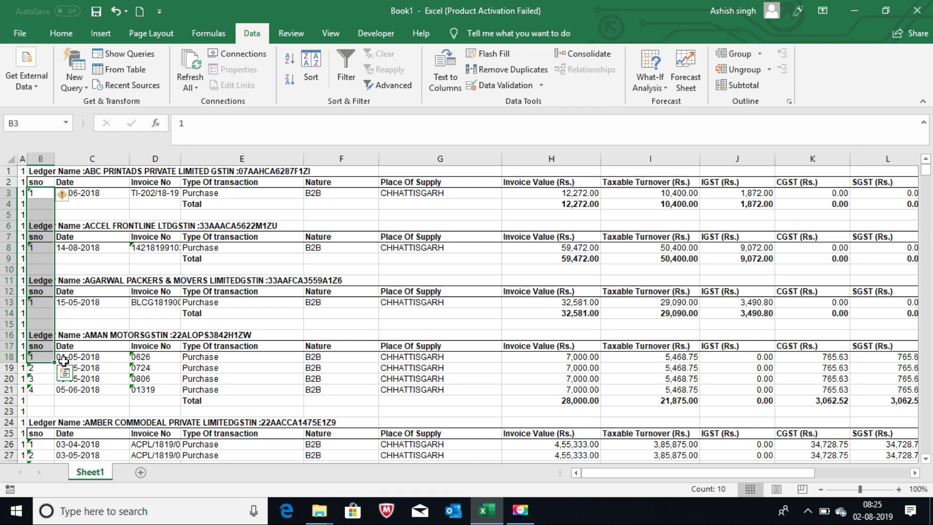
click(88, 358)
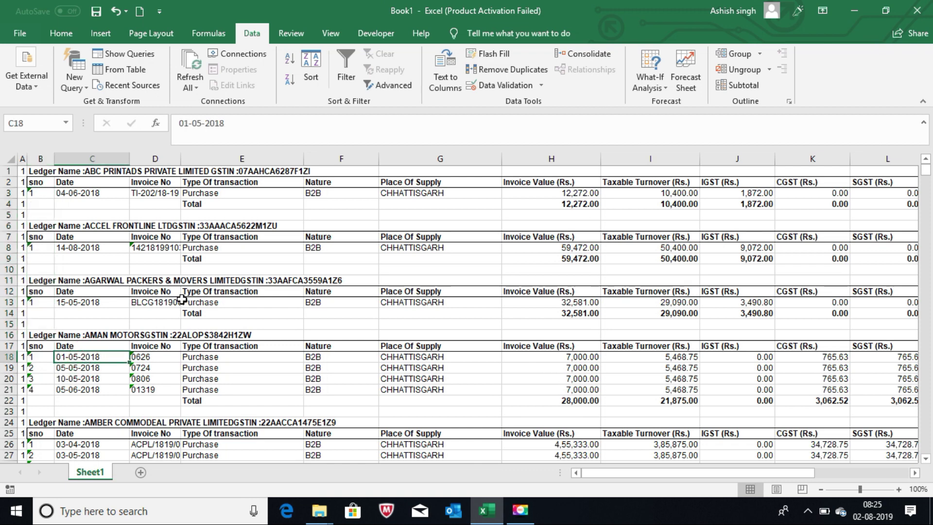
click(47, 173)
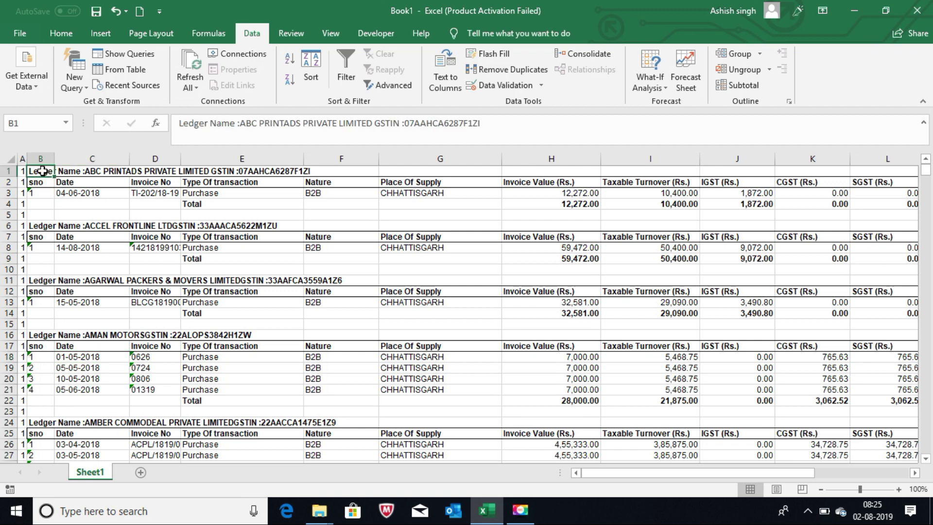
Step: Check column A's contents and blank row 5, then turn on filtering for the row 2 headers
drag(27, 159, 55, 159)
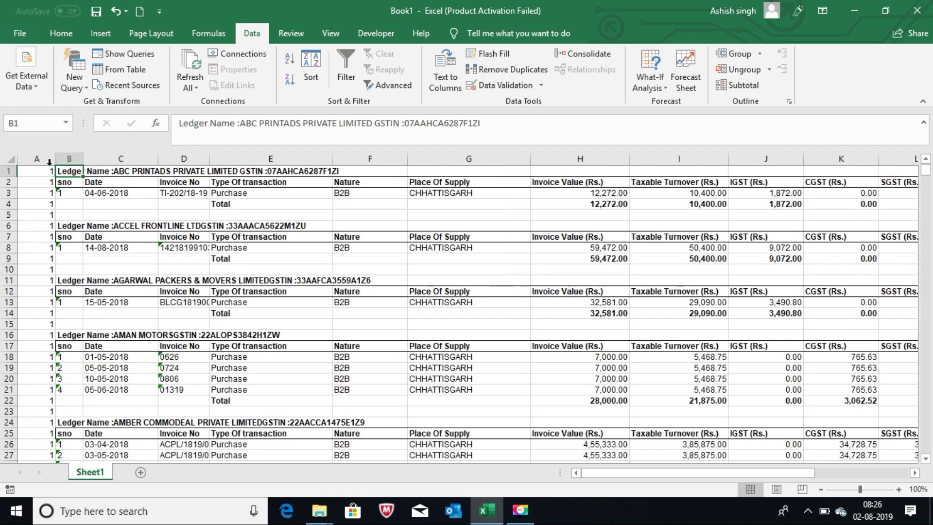
click(49, 160)
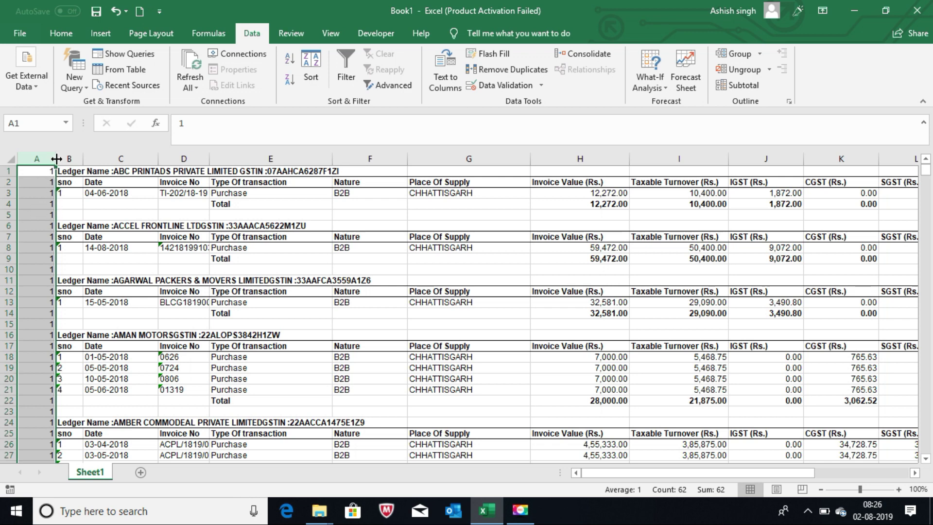
drag(56, 163, 27, 163)
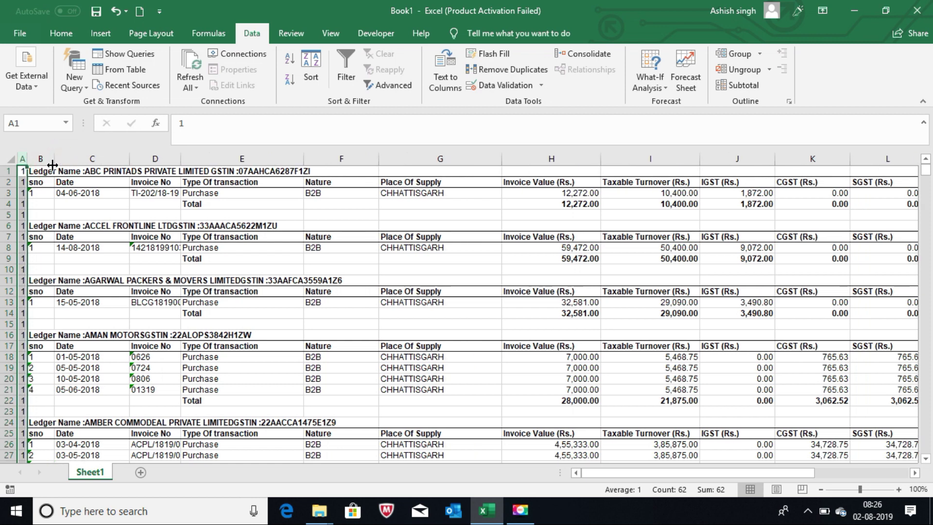
click(5, 215)
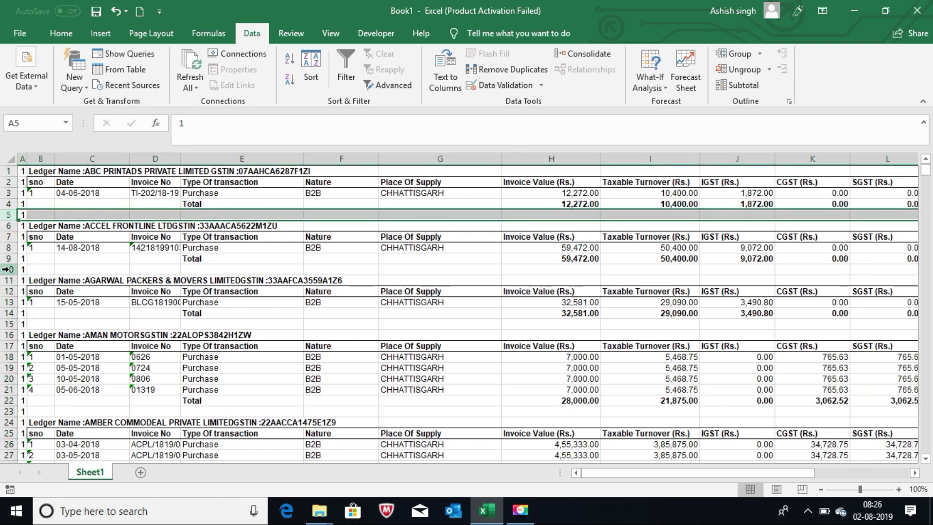
click(39, 269)
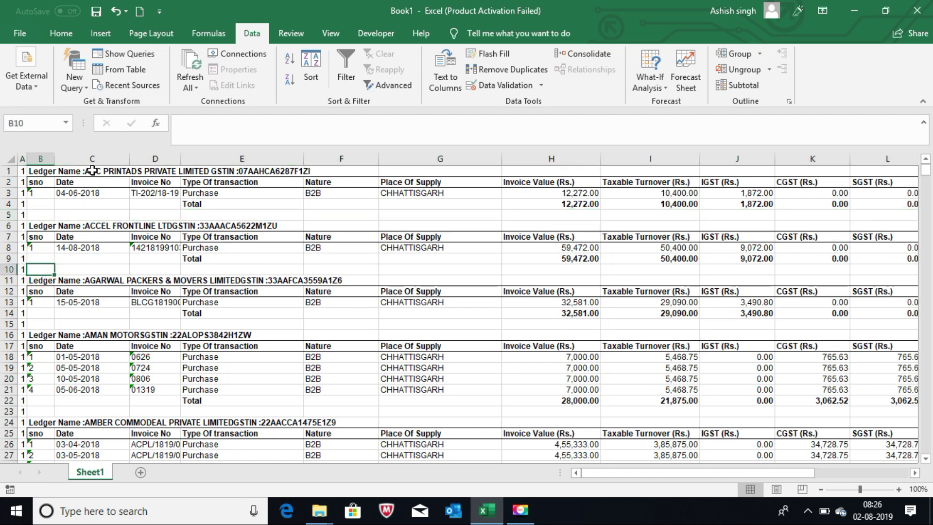
click(43, 183)
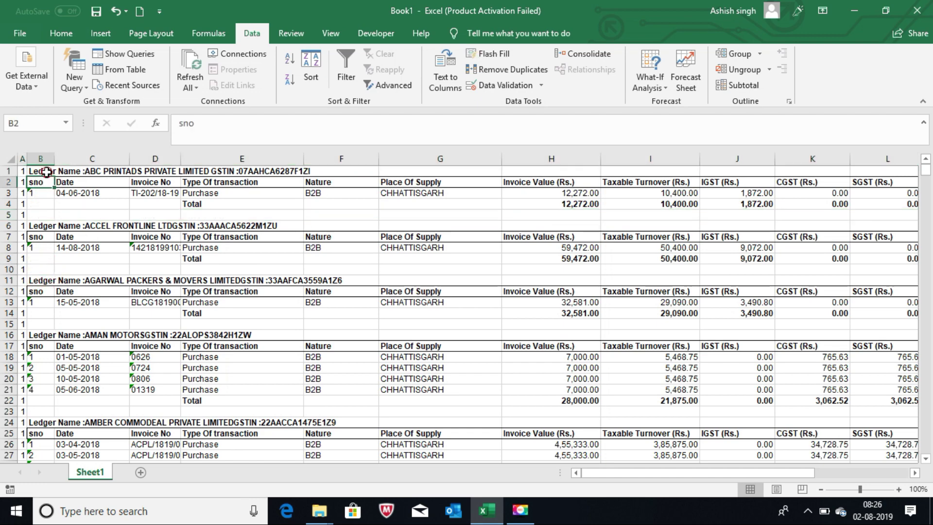
click(46, 172)
click(347, 67)
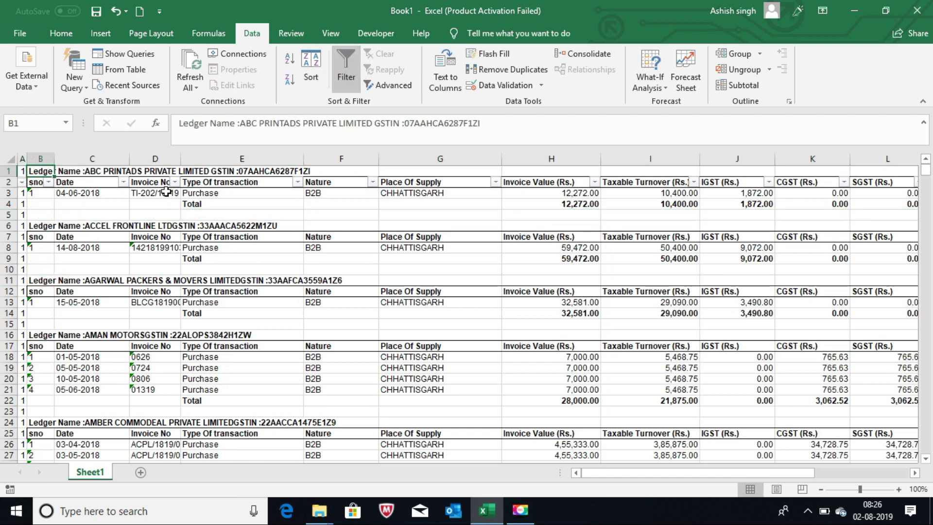
Step: Delete the filtered sno serial numbers in column B and remove the filter
drag(926, 170, 925, 311)
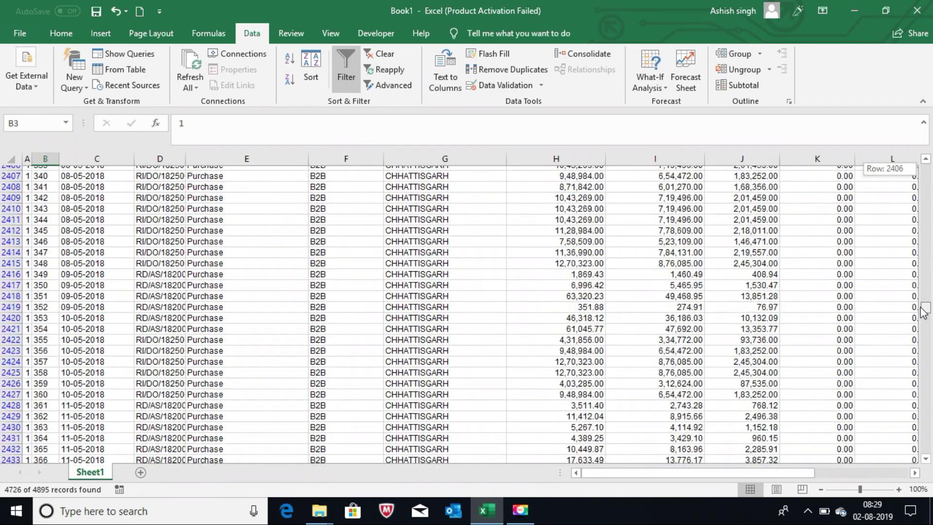
drag(925, 311, 926, 448)
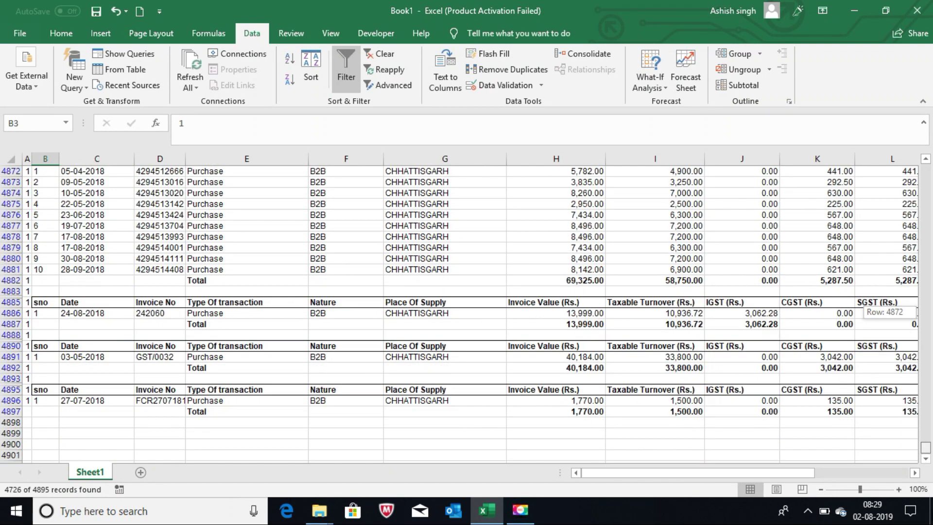
shift+click(47, 401)
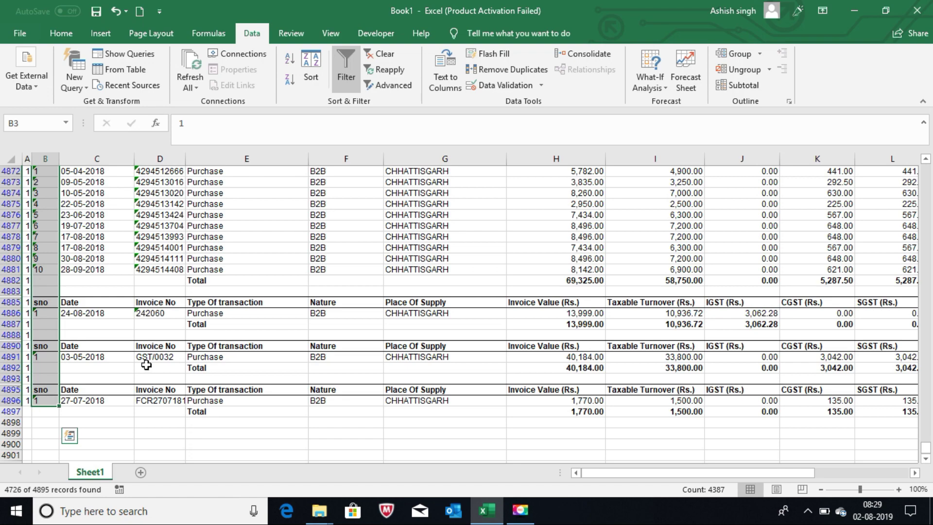
key(Delete)
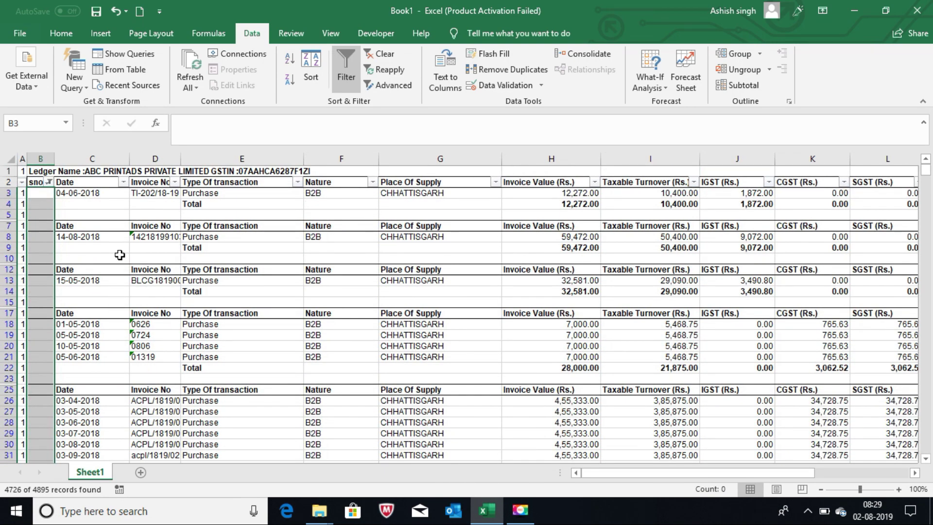
click(347, 78)
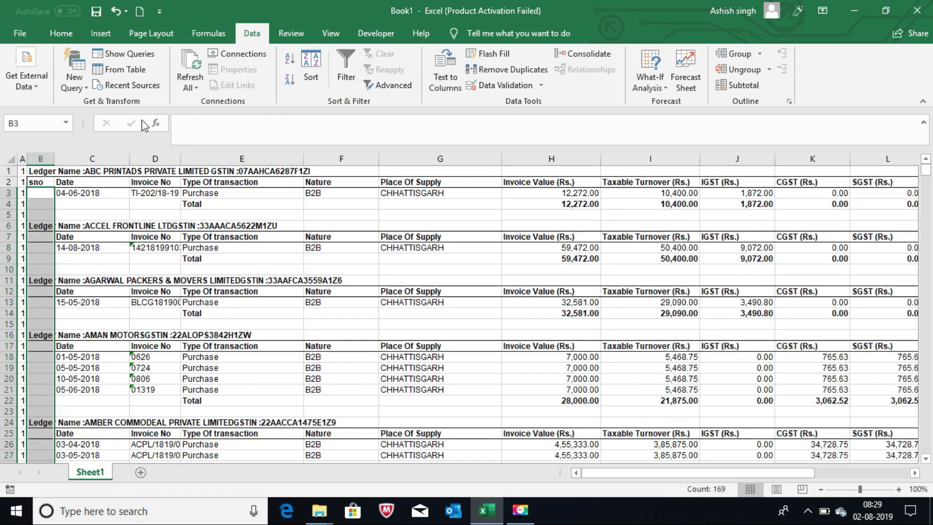
Step: Clear the sno header from B2 and review the ledger names in B1, B6, B16 and B24
click(38, 184)
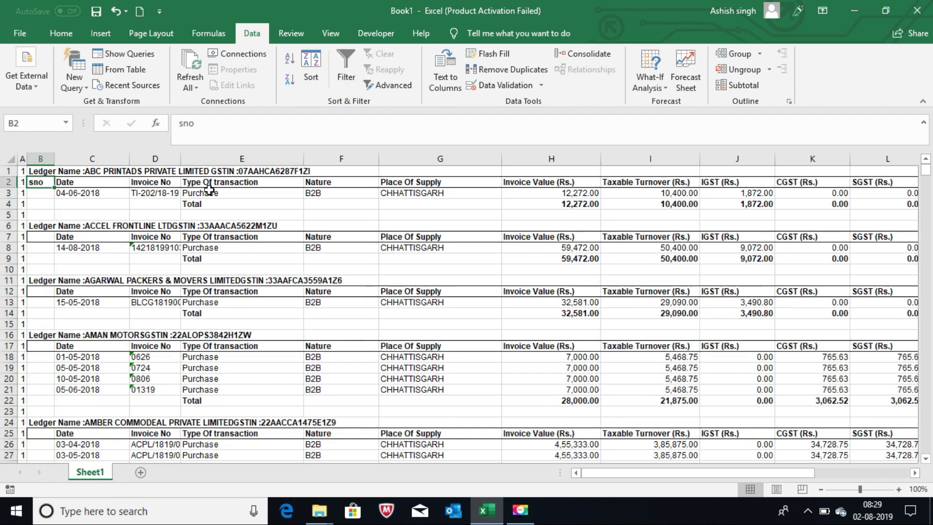
key(Delete)
click(42, 226)
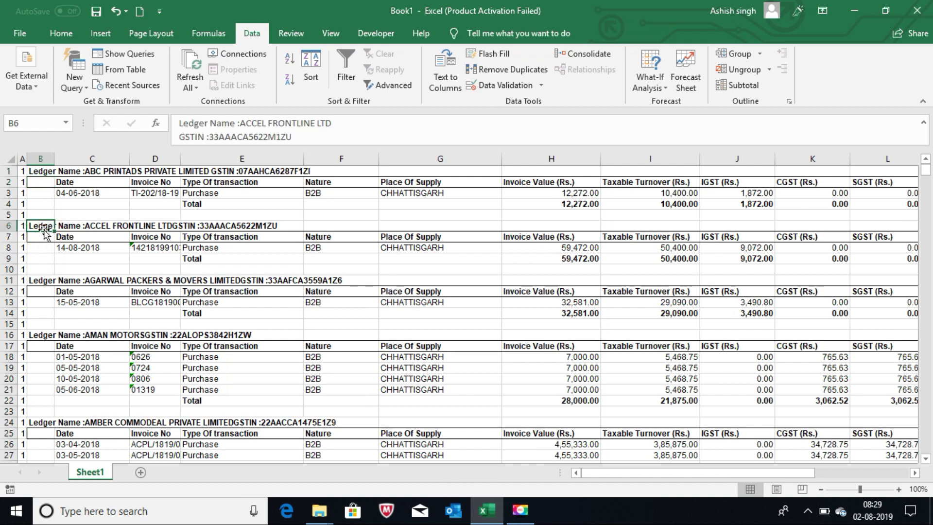
click(44, 174)
click(41, 336)
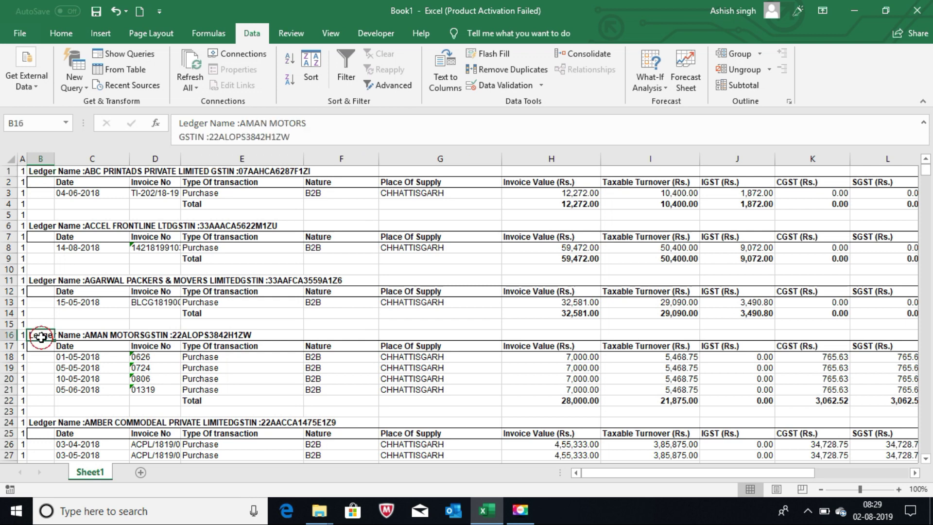
drag(40, 346, 37, 411)
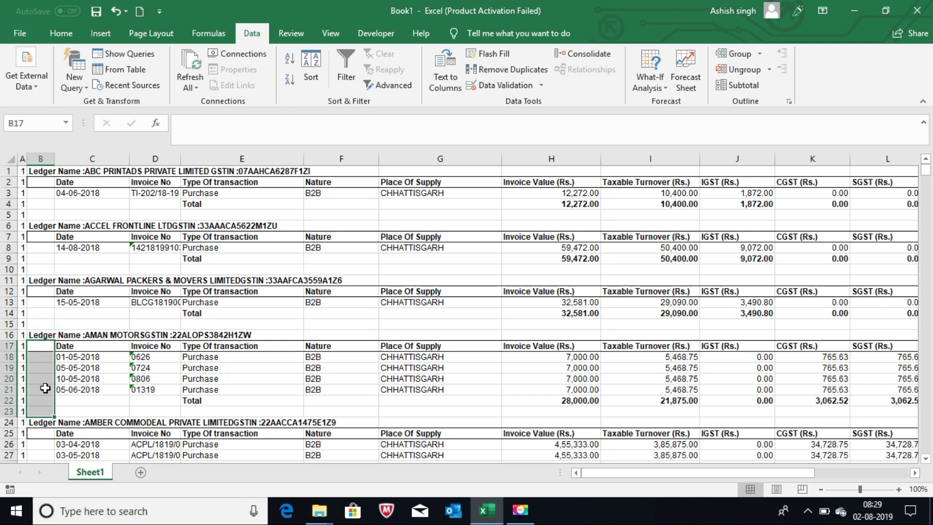
click(47, 336)
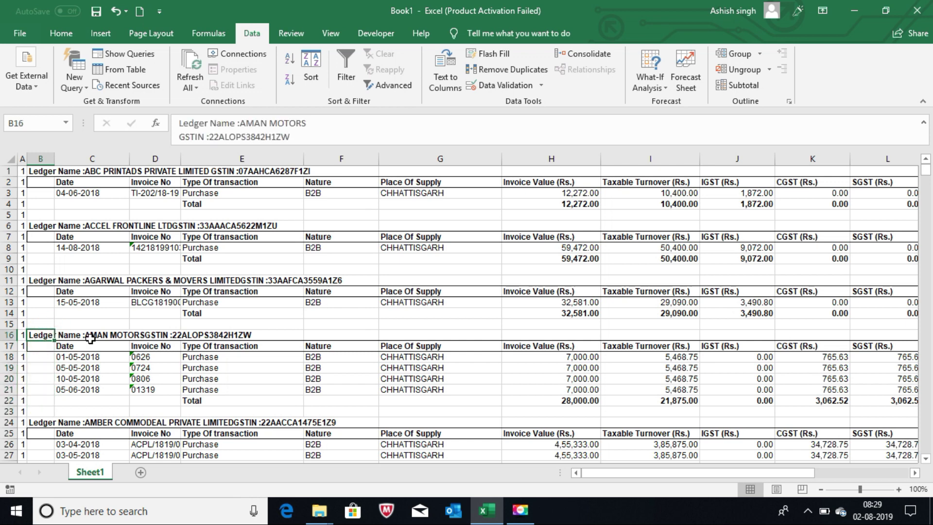
drag(44, 347, 46, 411)
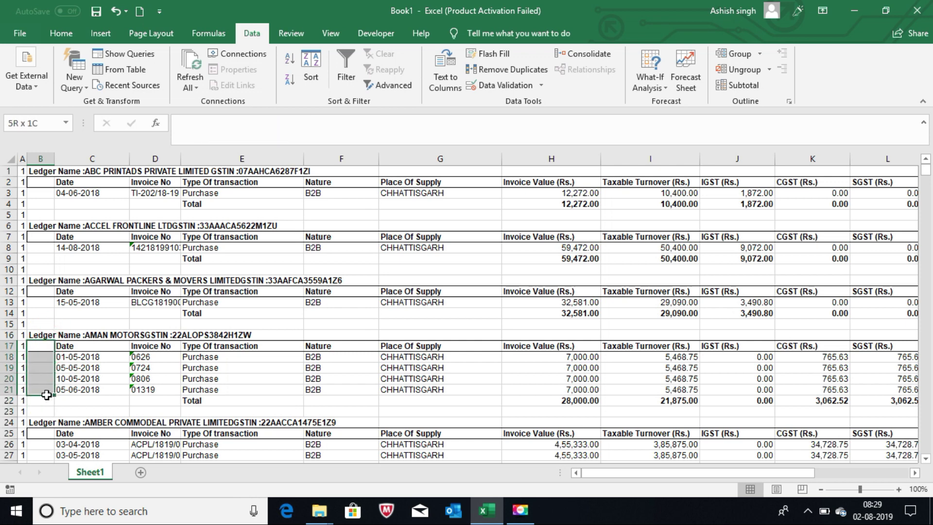
click(41, 422)
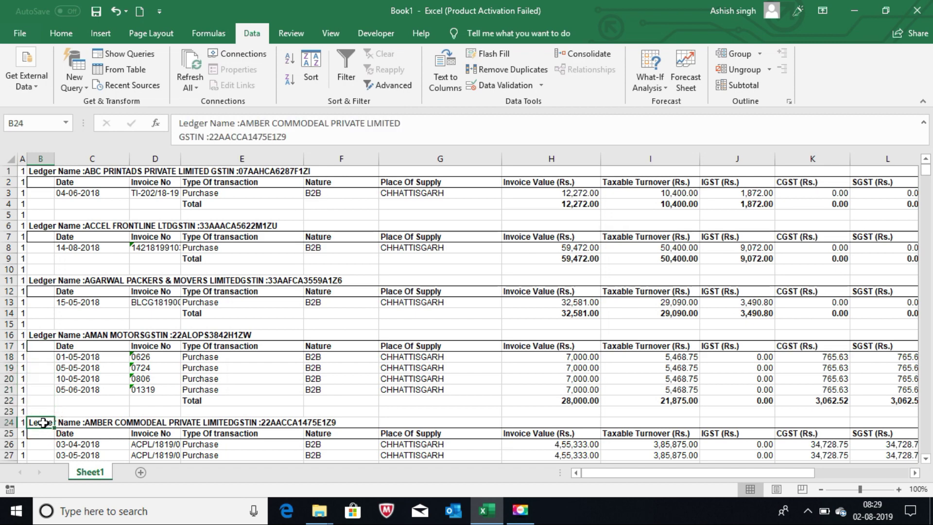
click(42, 435)
drag(42, 446, 47, 443)
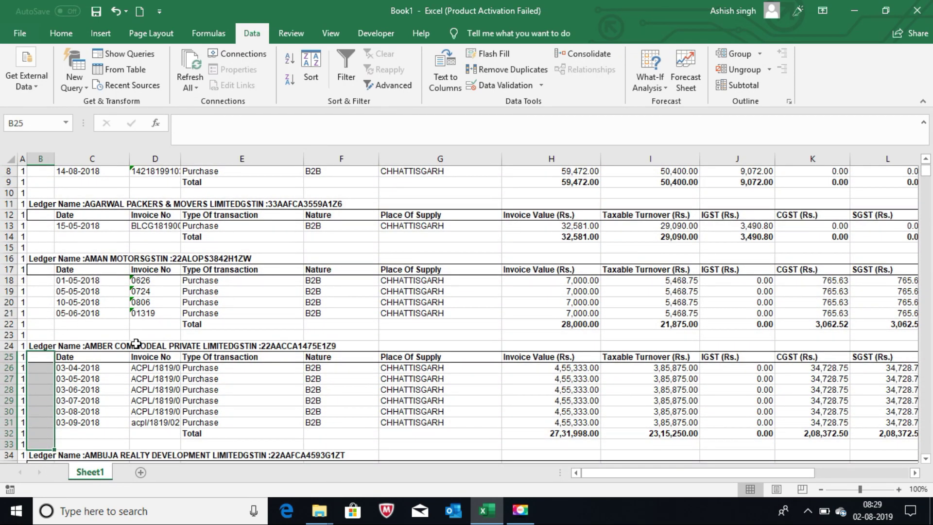
click(200, 273)
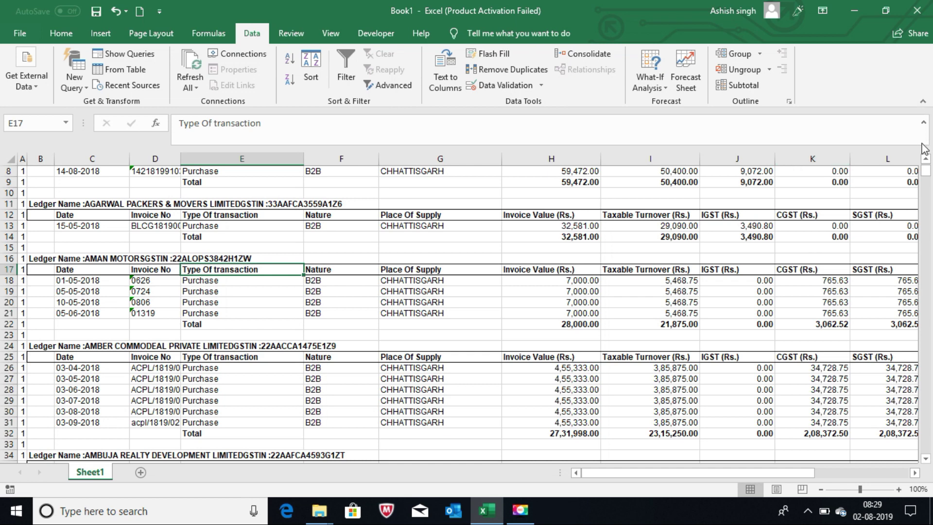
drag(926, 175, 926, 165)
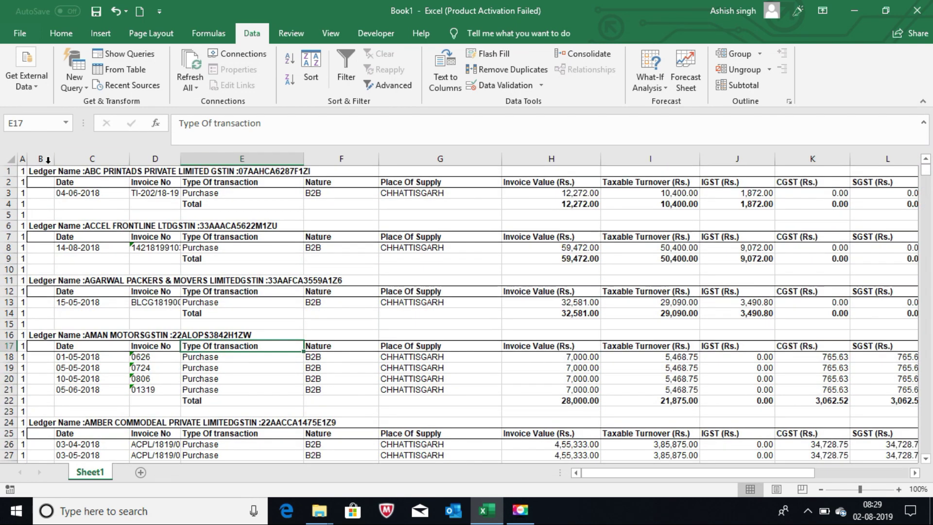
Step: Select column B from B1 down to the last ledger row, B4897
click(40, 169)
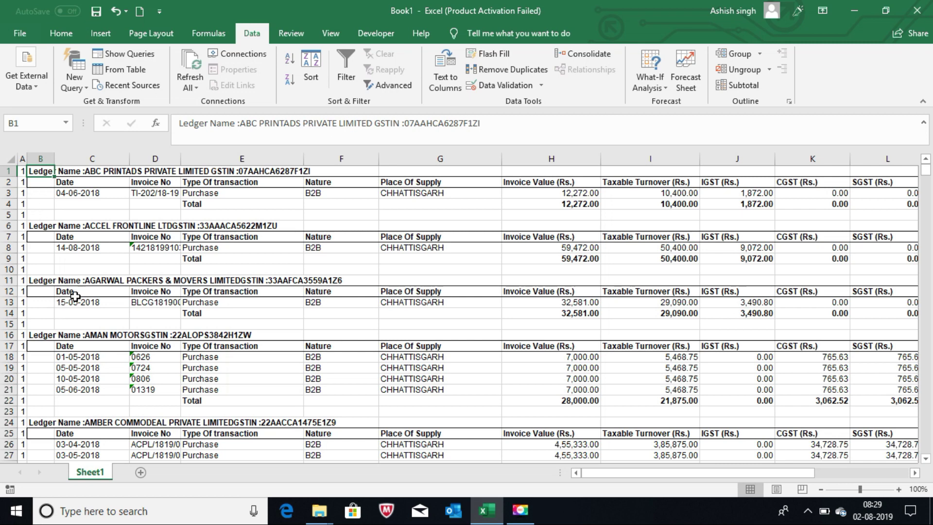
key(shift+Down)
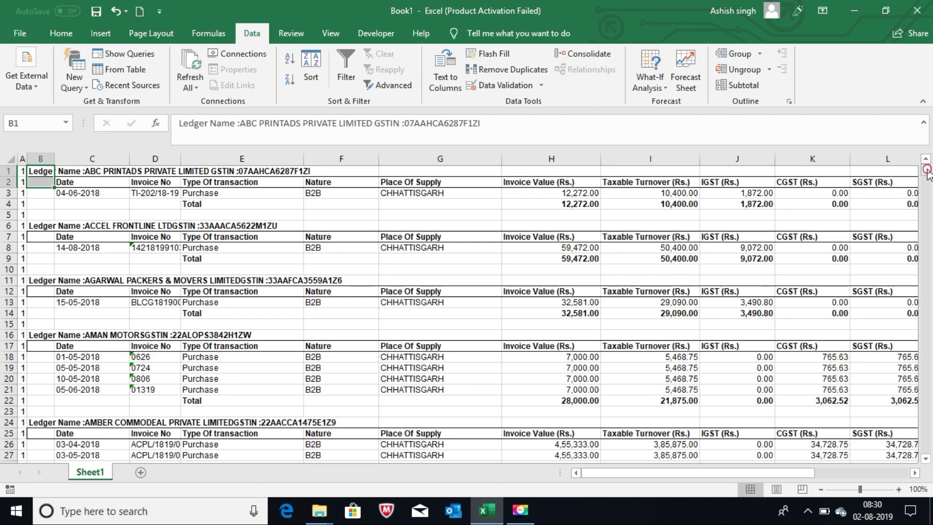
drag(927, 174, 926, 447)
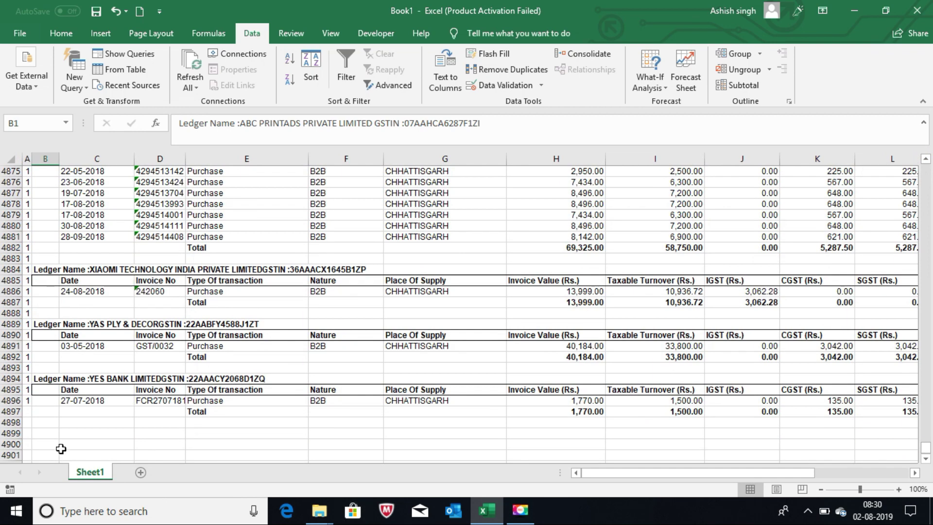
shift+click(46, 412)
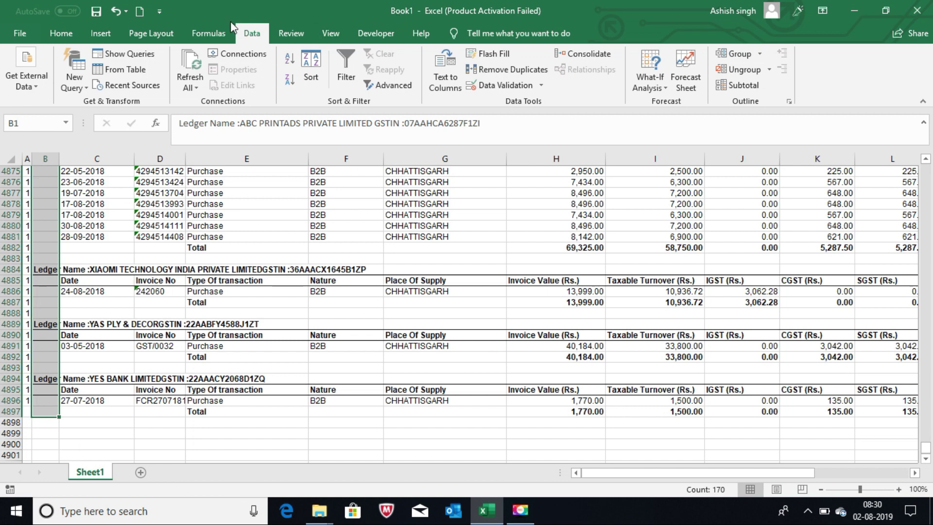
click(76, 38)
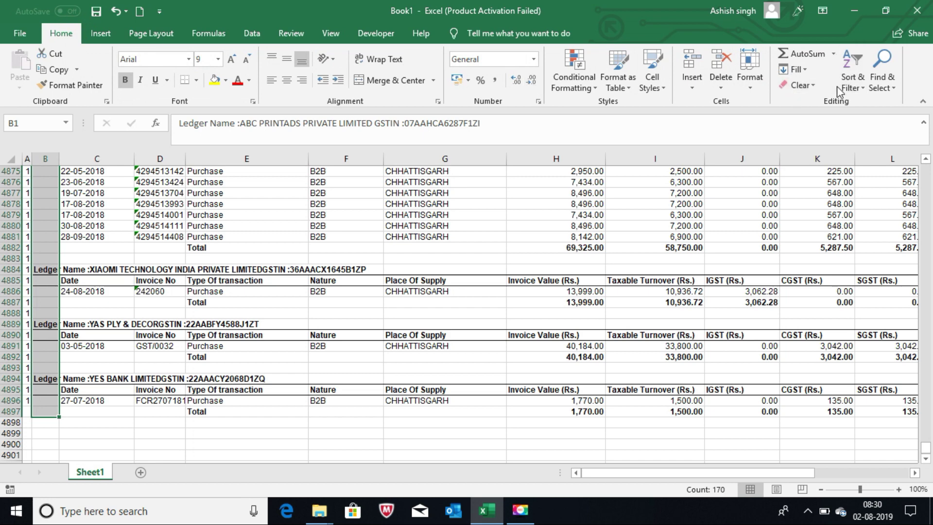
Step: Narrow the B1:B4897 selection to its blank cells with Go To Special > Blanks
click(885, 82)
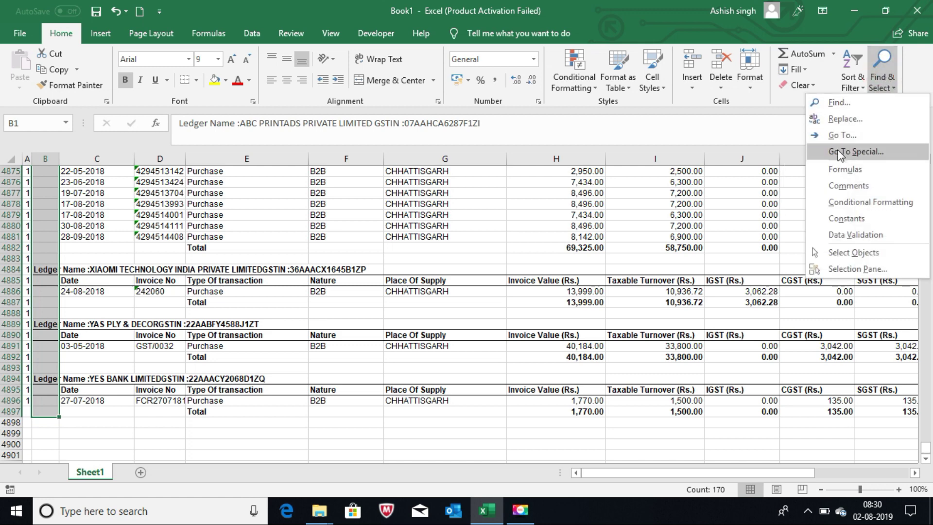
click(685, 20)
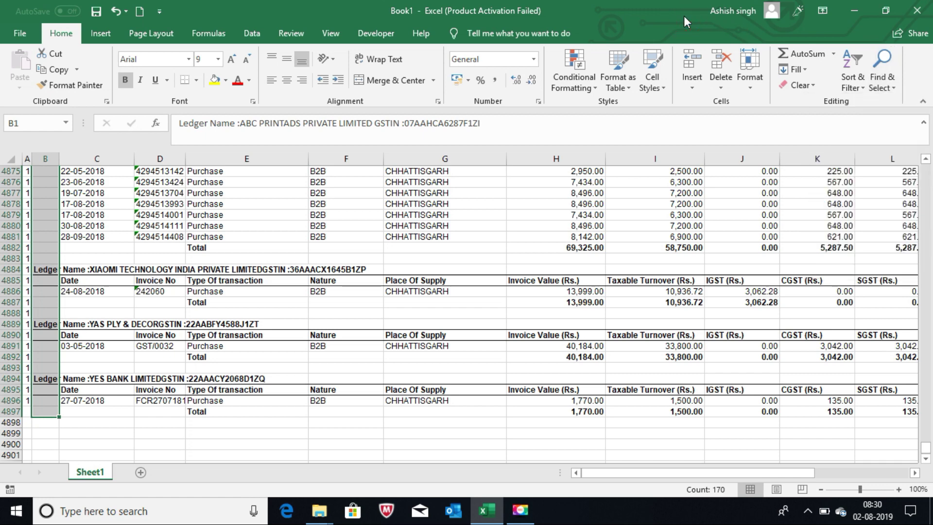
key(ctrl+g)
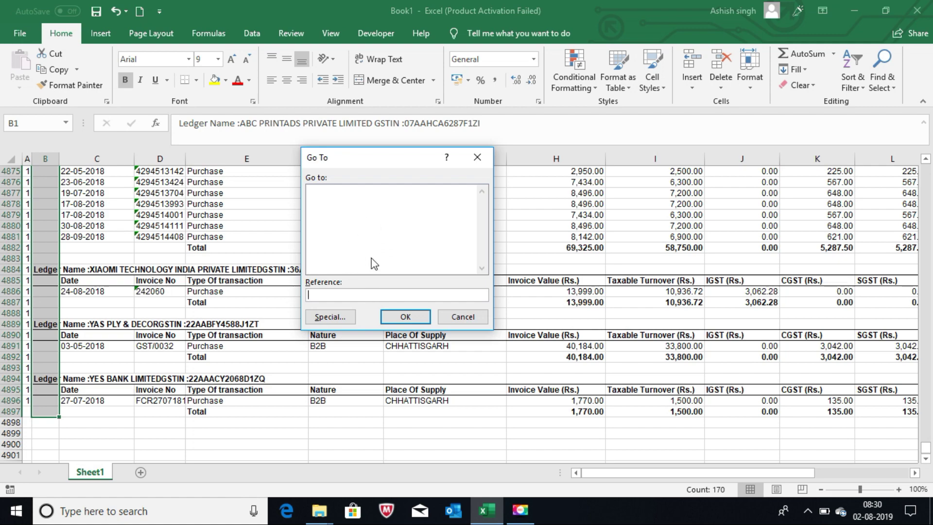
click(334, 318)
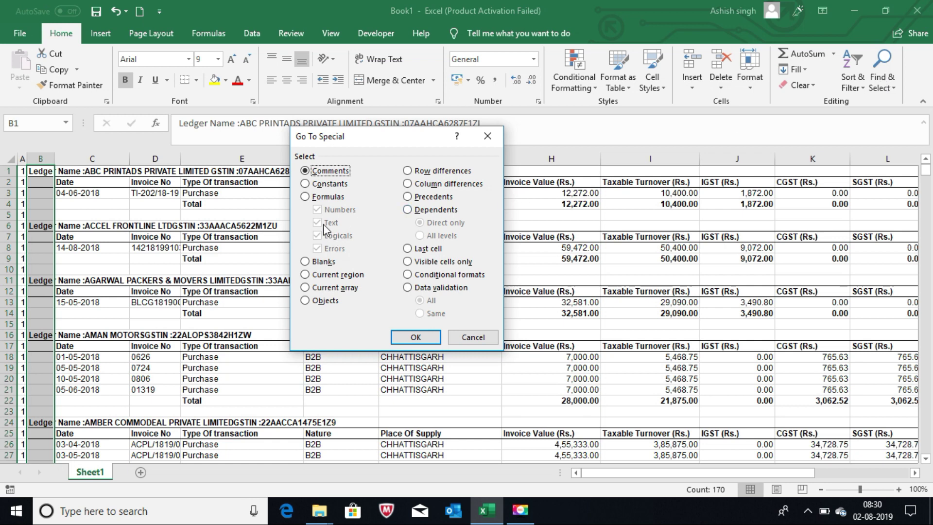
click(305, 263)
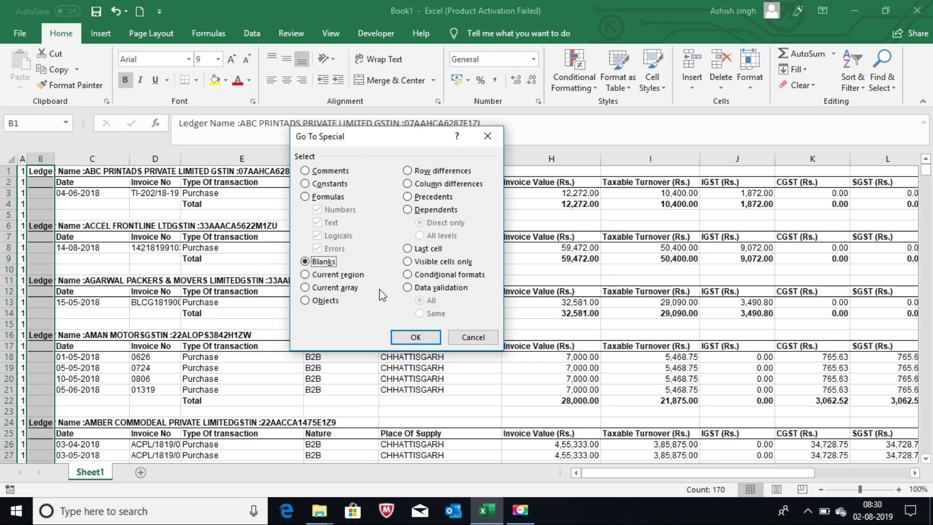
click(416, 338)
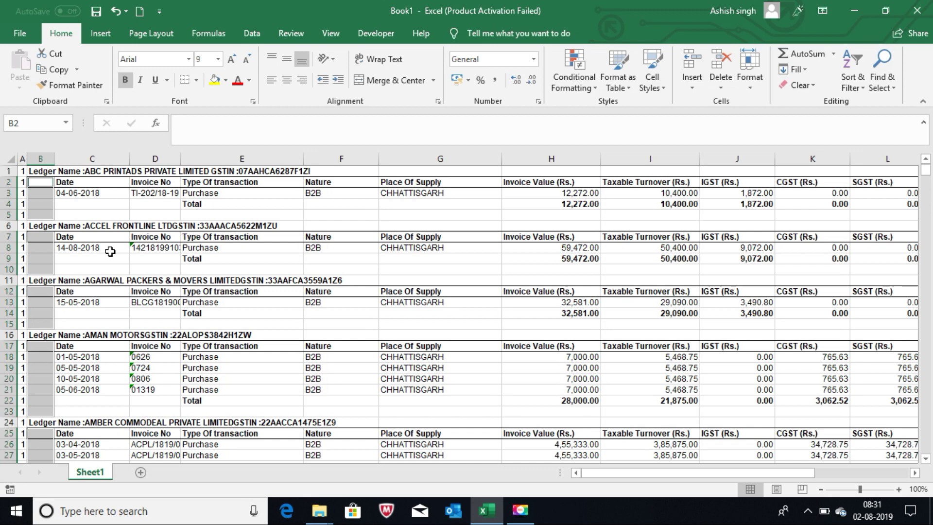
Step: Fill all selected blank cells with a formula referencing the cell above, then autofit column B
text(=)
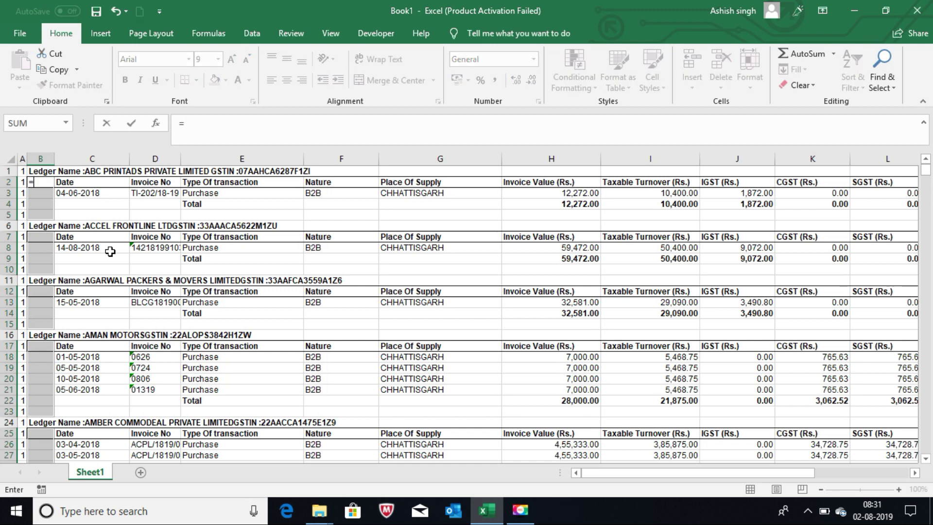
key(Up)
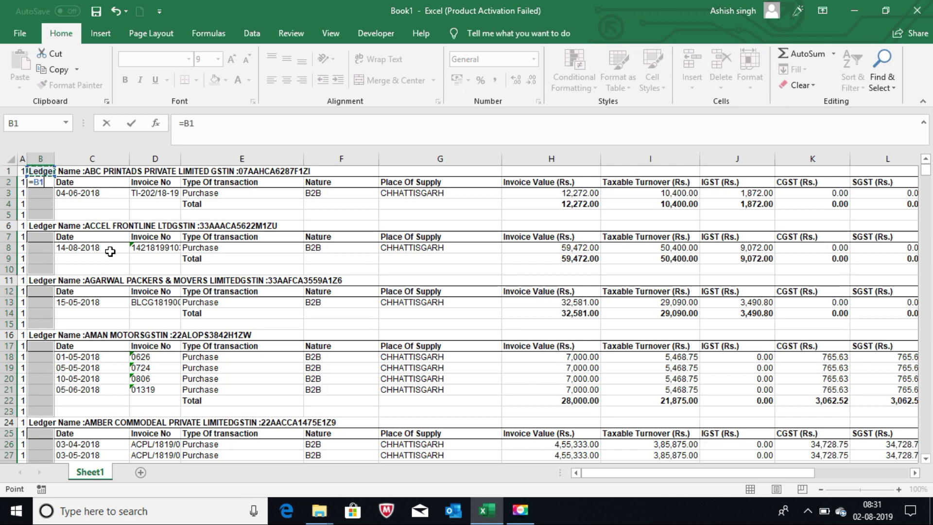
key(ctrl+Return)
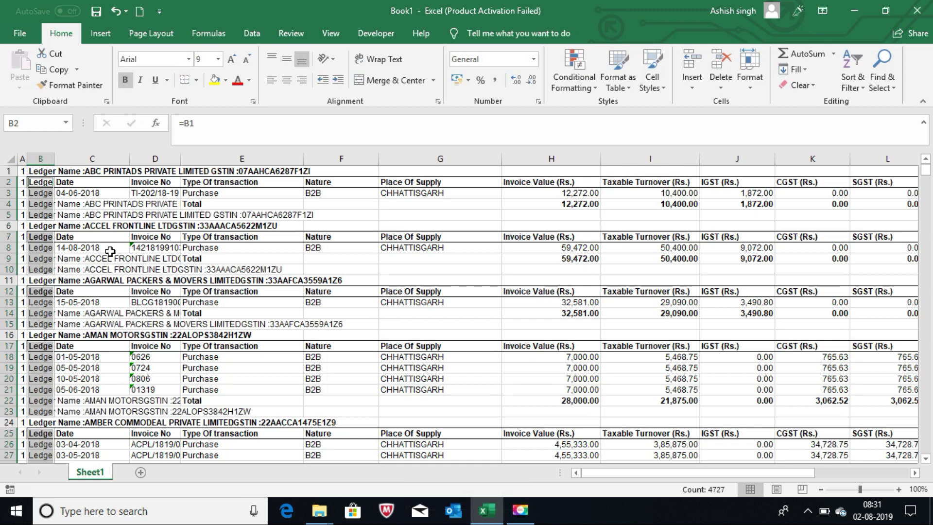
double_click(57, 158)
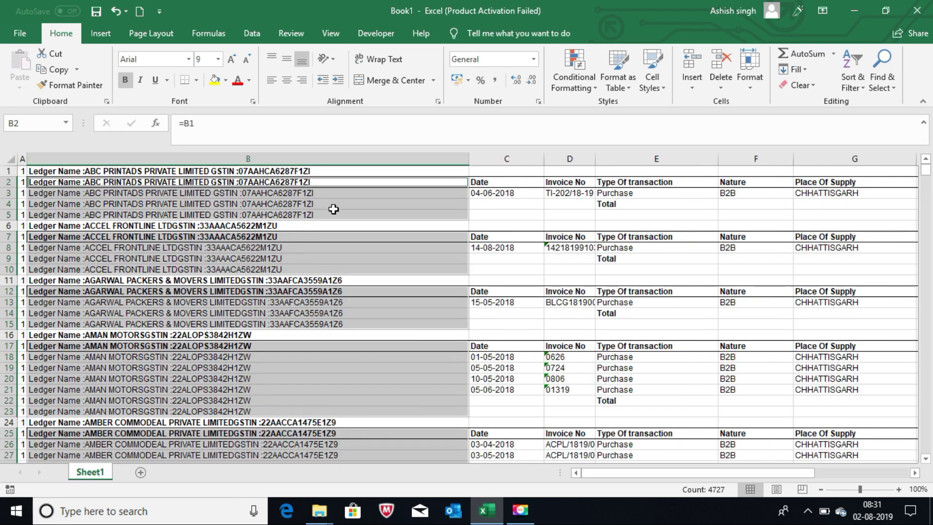
Step: Check the filled formulas in B3:B5 and turn on filtering from the Date header
drag(321, 194, 322, 214)
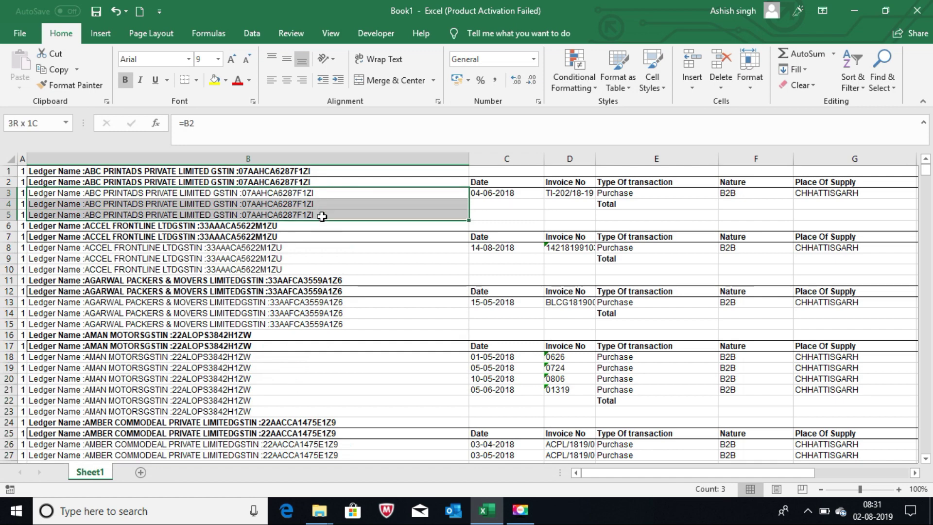
click(598, 192)
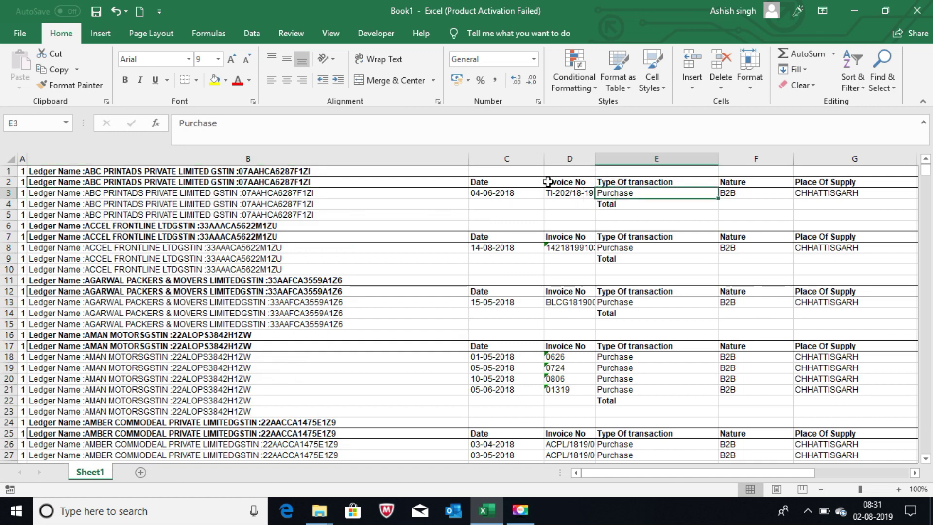
click(504, 193)
click(502, 183)
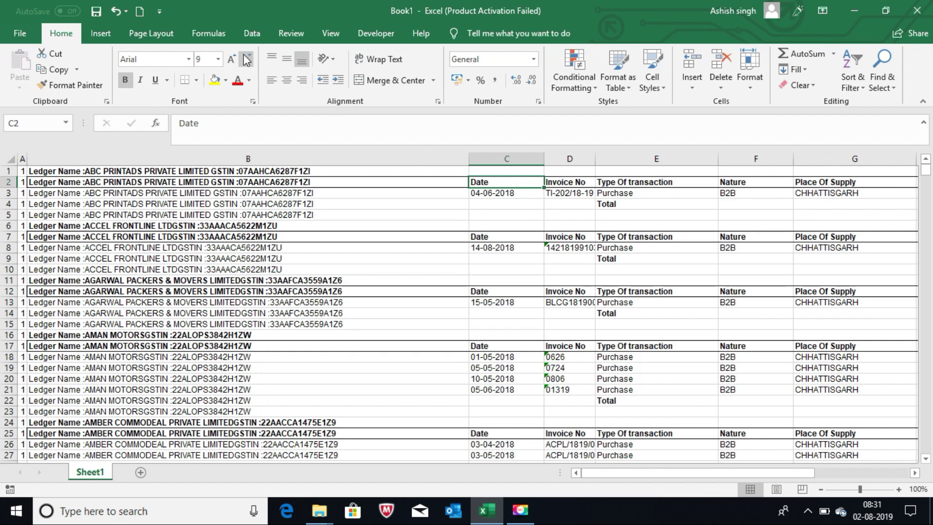
click(252, 33)
click(346, 69)
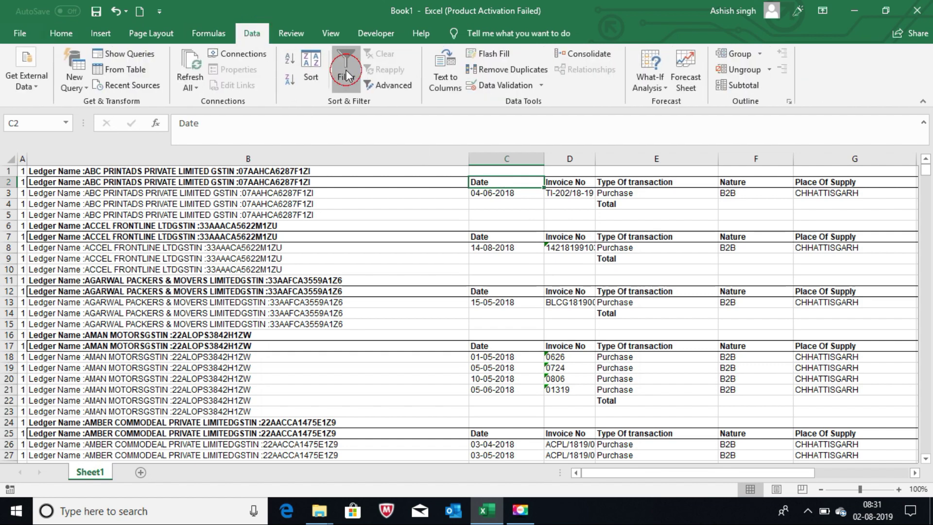
click(538, 182)
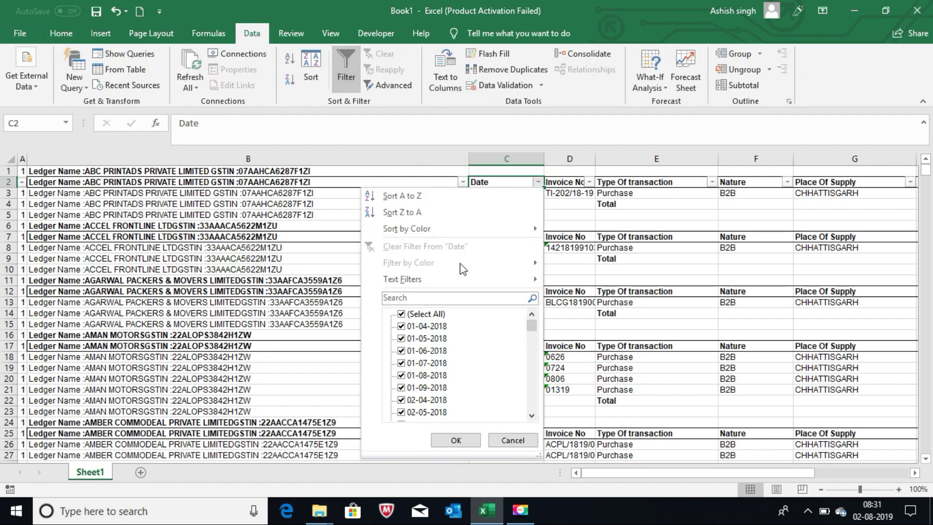
drag(533, 327, 540, 433)
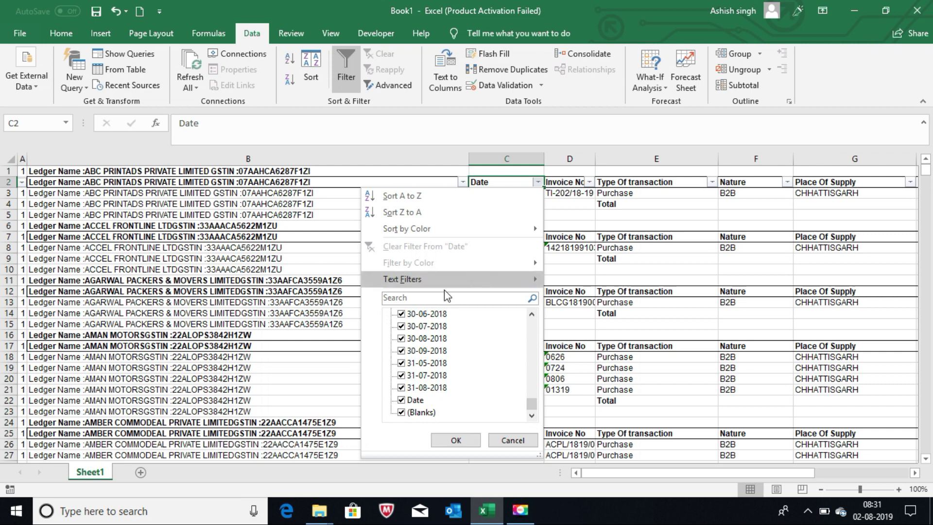
drag(531, 406, 532, 321)
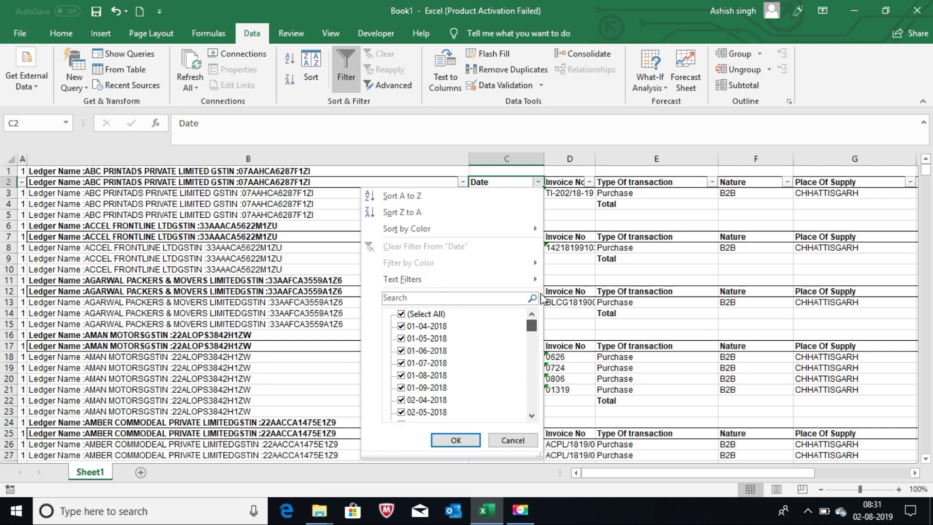
click(423, 314)
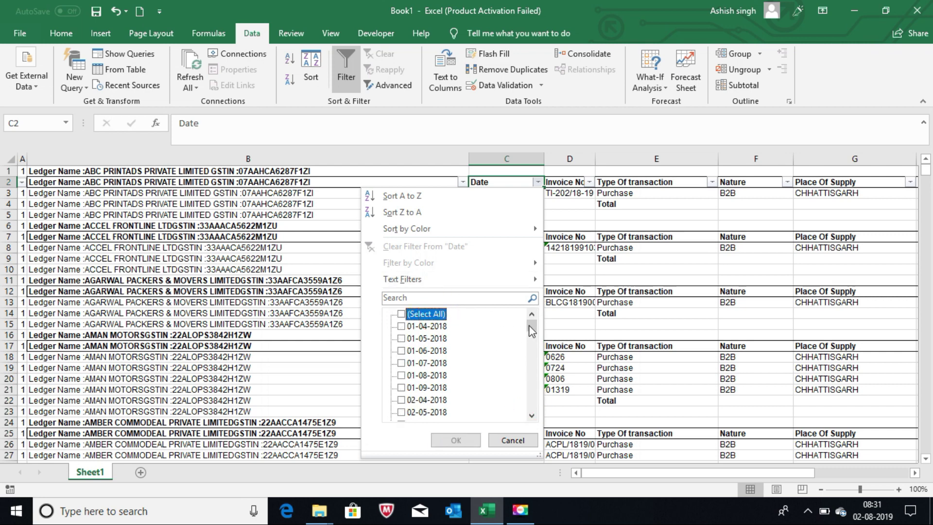
drag(531, 328, 532, 404)
click(419, 413)
click(454, 441)
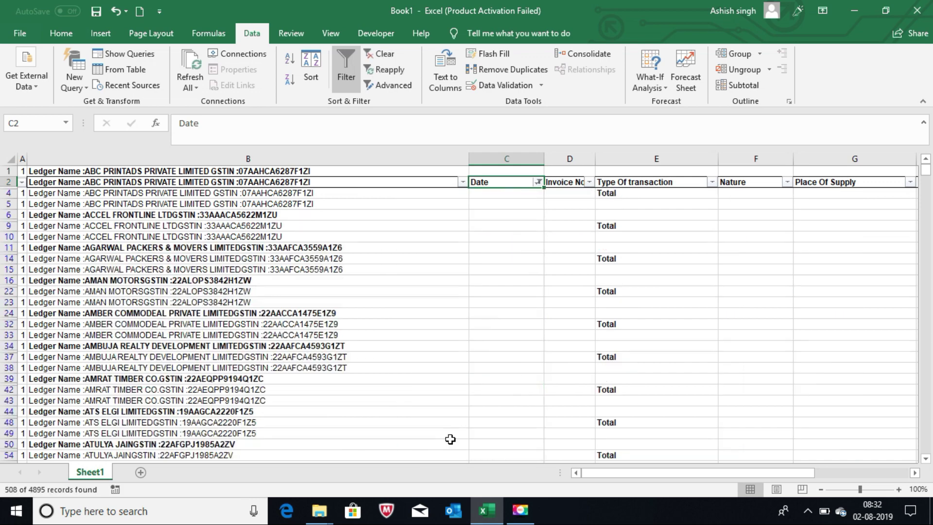
click(68, 159)
click(346, 72)
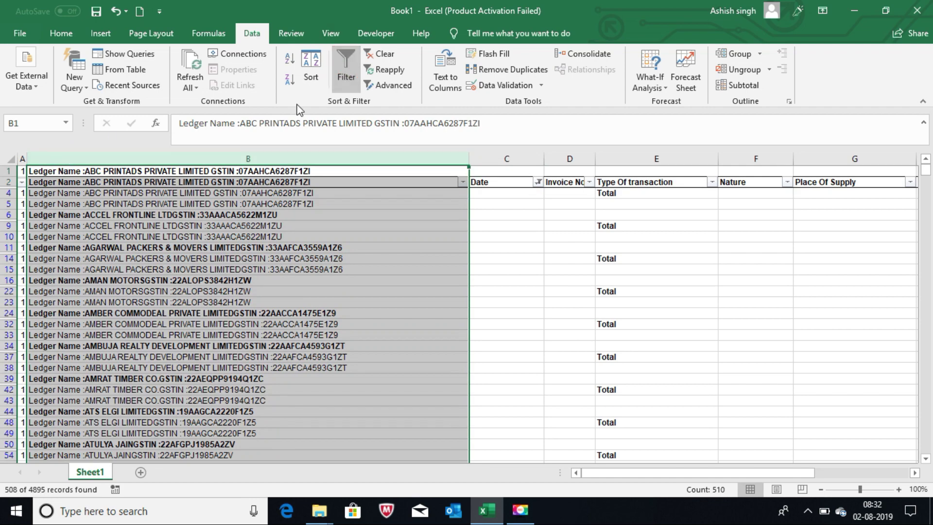
click(177, 186)
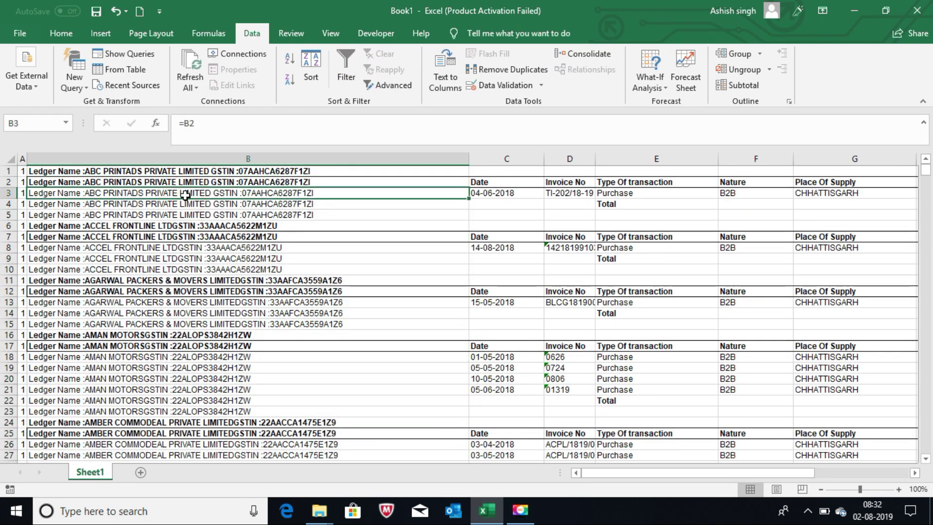
click(208, 158)
Step: Copy column B and paste it back onto itself as plain values
right_click(208, 158)
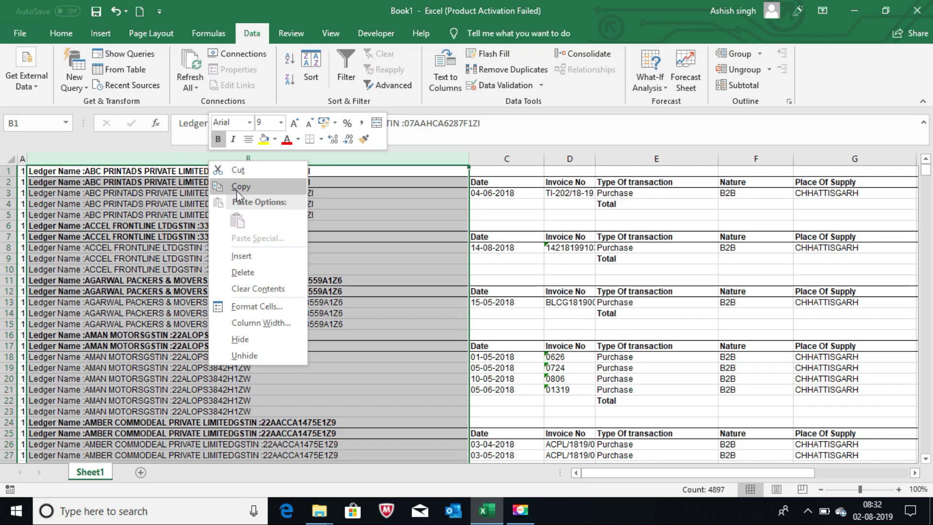
click(233, 184)
right_click(231, 173)
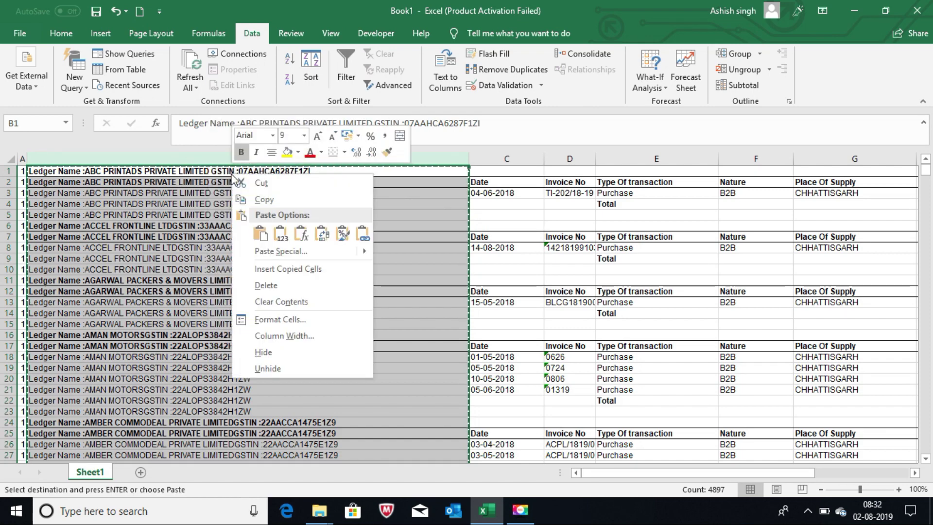
click(274, 232)
click(243, 205)
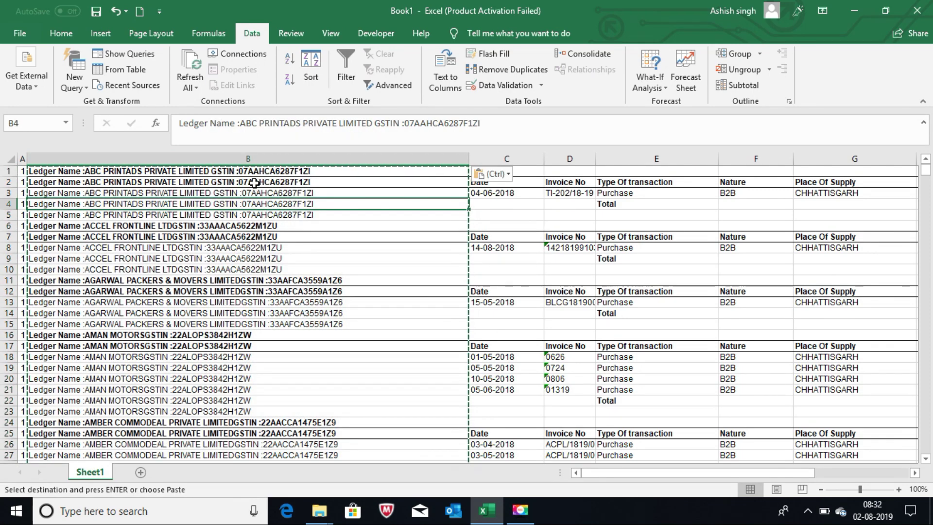
Step: Turn on filtering for the row 2 headers and open the Date column's filter
click(317, 193)
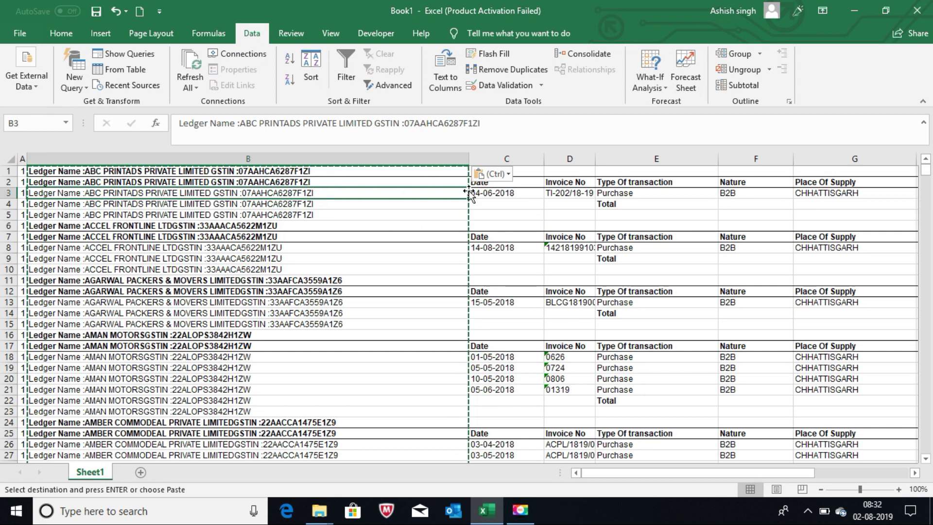
click(522, 182)
click(346, 66)
click(537, 182)
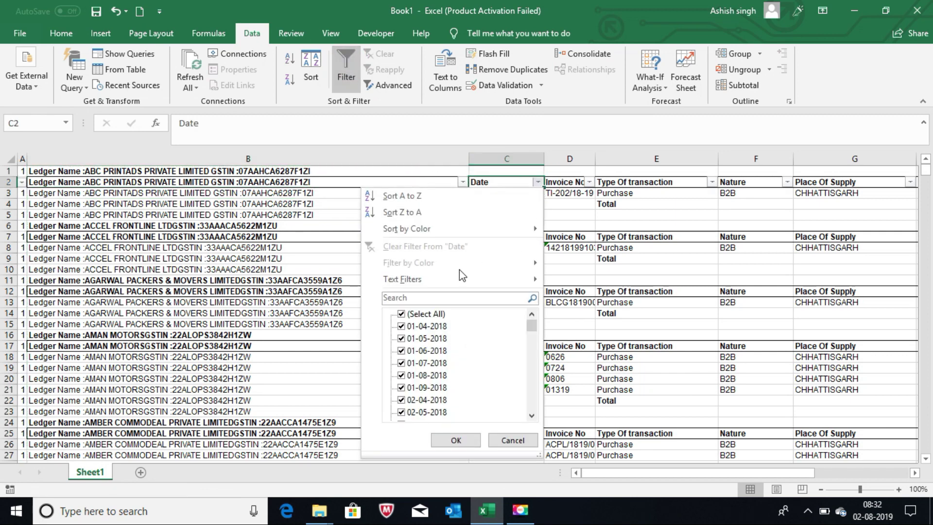
Step: Filter the Date column to show only (Blanks)
click(428, 314)
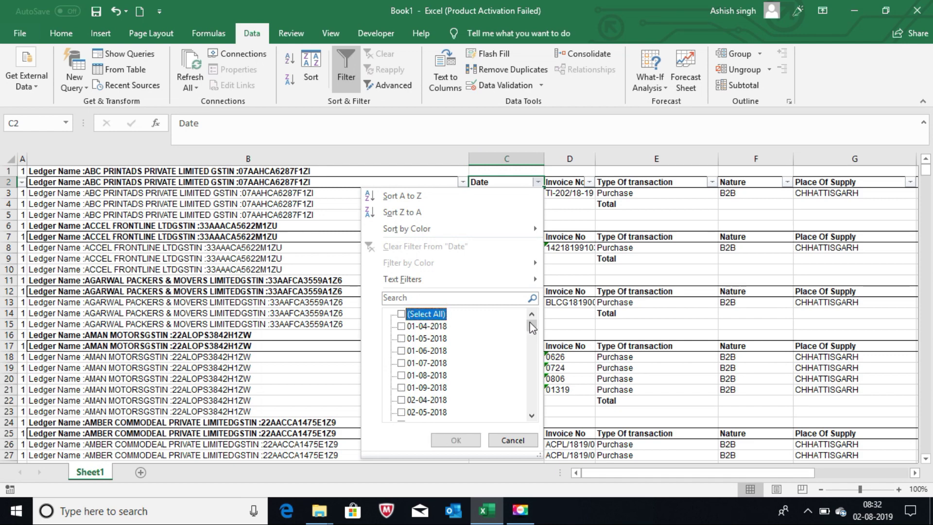
drag(532, 325, 535, 416)
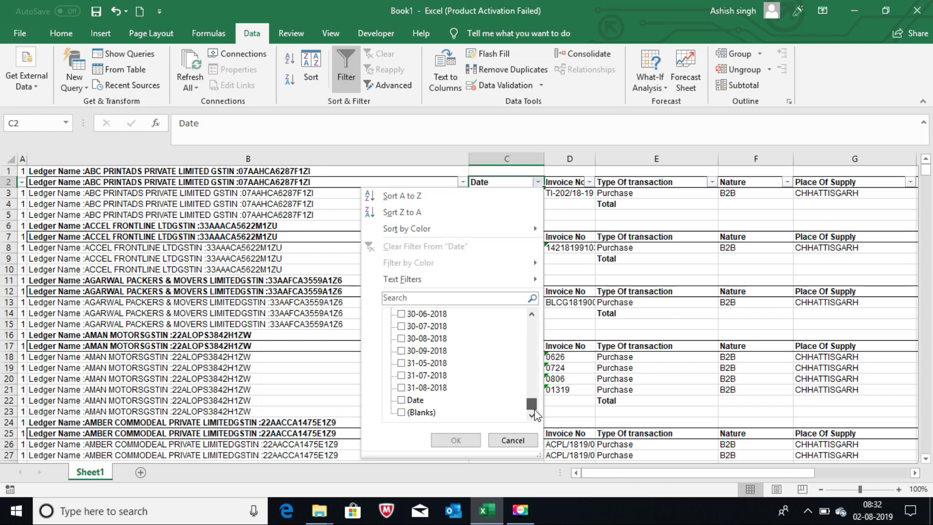
click(421, 412)
click(456, 440)
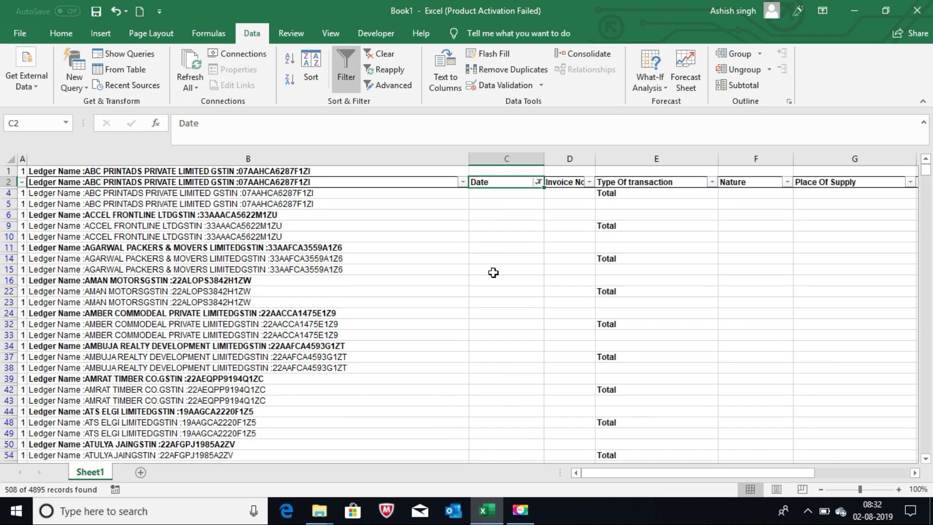
Step: Delete all visible blank-date rows from row 4 down, then turn filtering off
click(9, 193)
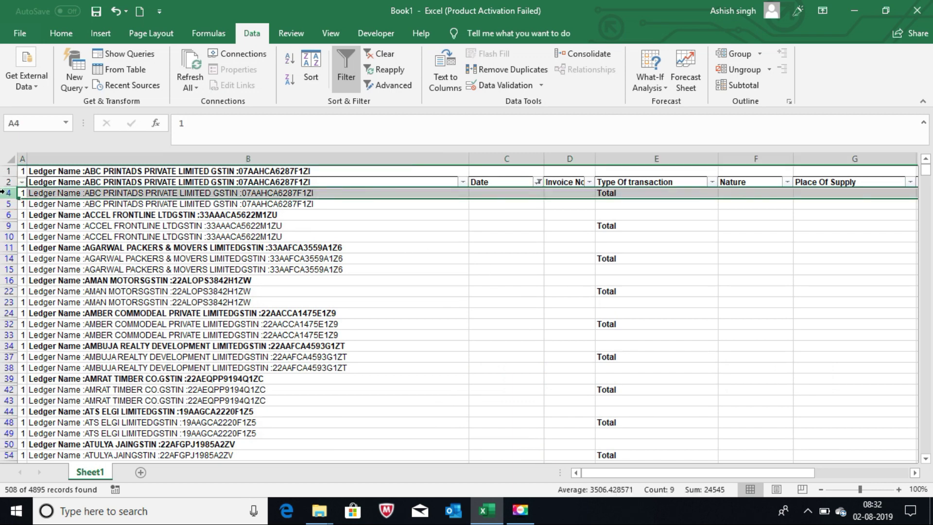
key(ctrl+shift+Down)
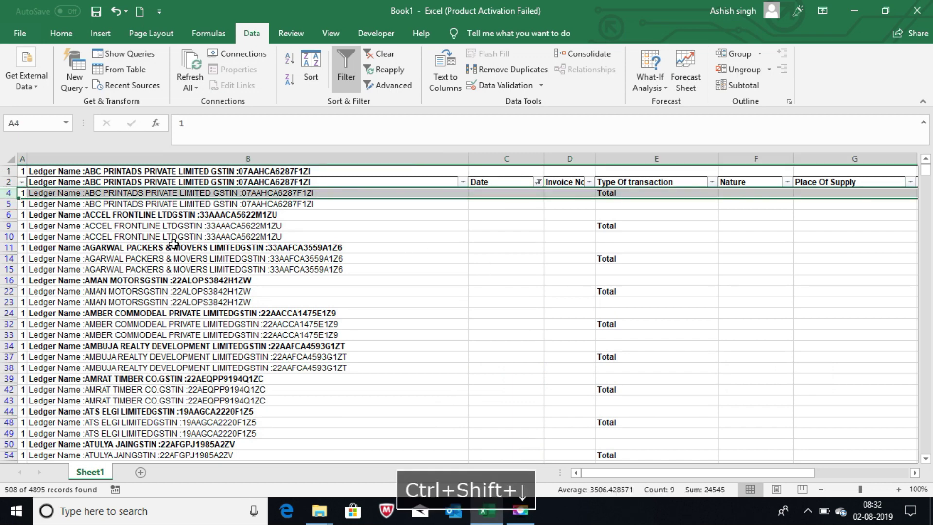
right_click(175, 246)
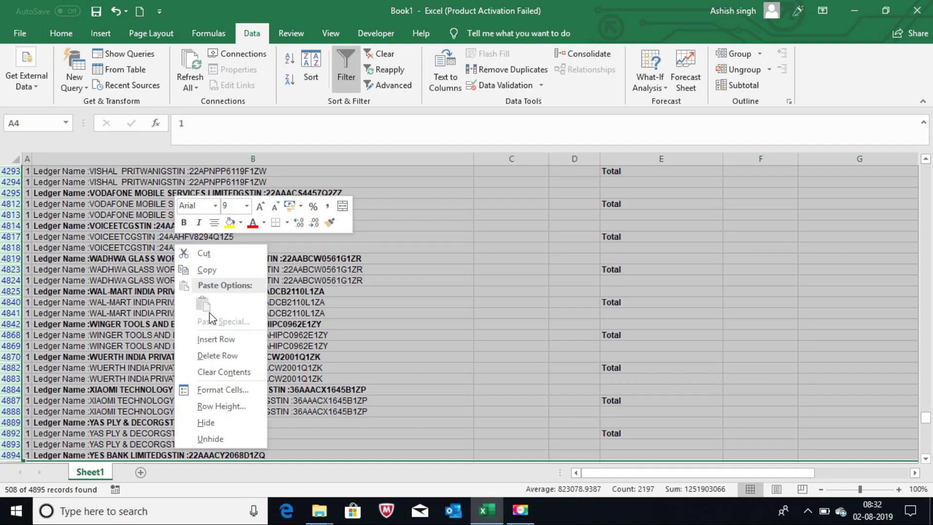
click(217, 356)
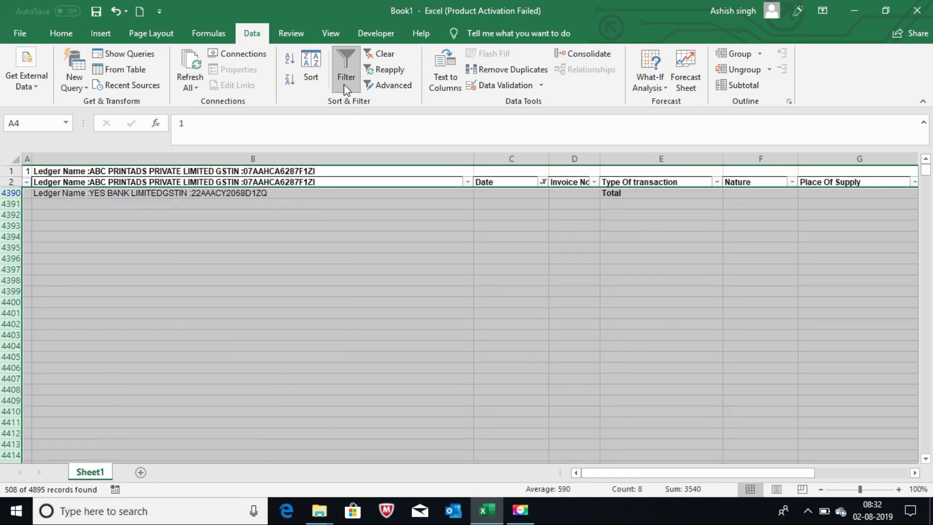
click(345, 86)
click(254, 291)
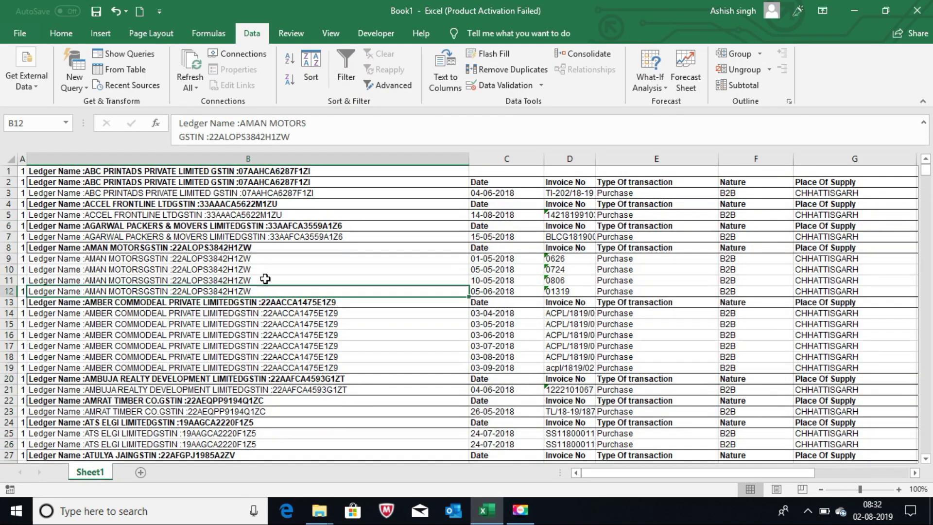
Step: Delete the stray title row 1
click(8, 171)
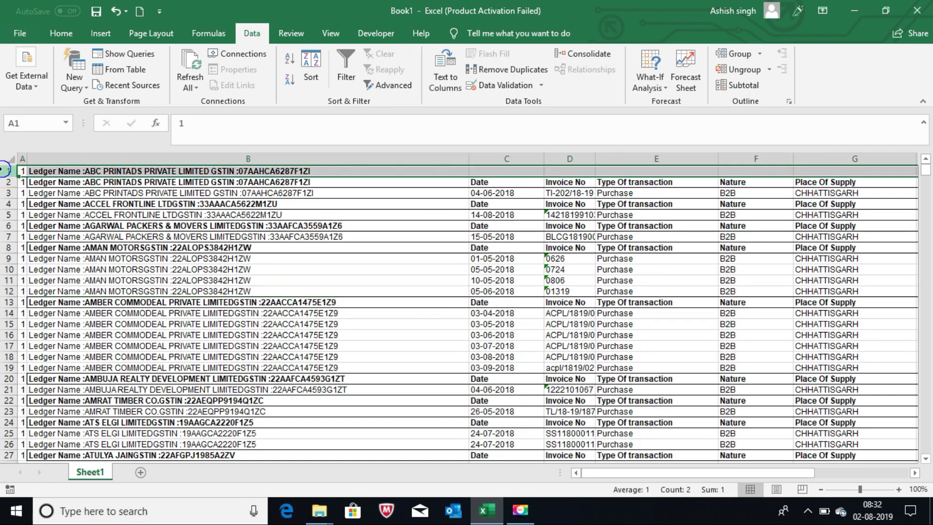
right_click(9, 171)
click(68, 281)
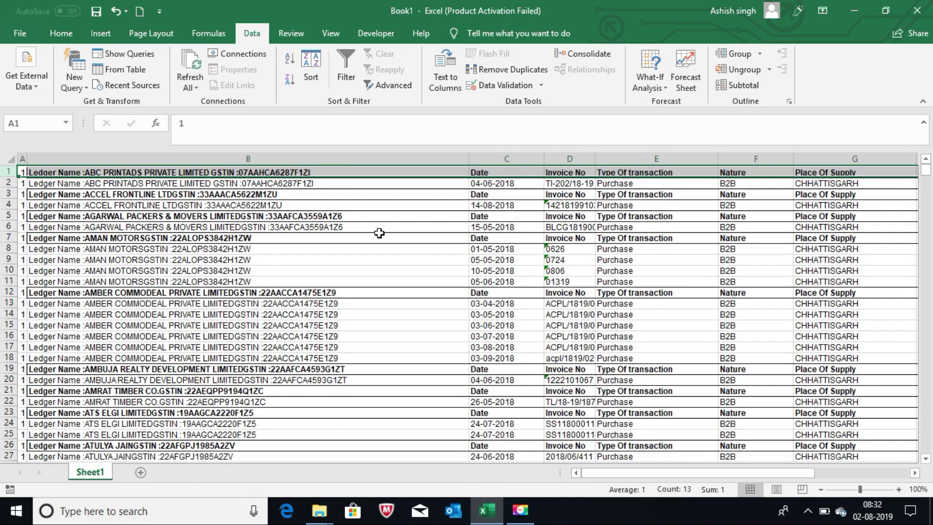
Step: Turn on filtering for the Date and Invoice No headers now in row 1
click(477, 236)
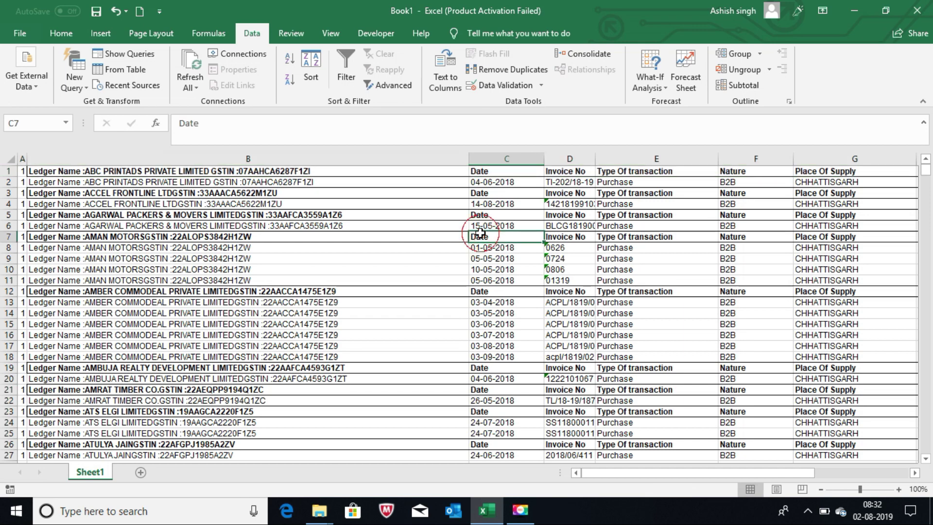
drag(332, 291, 510, 289)
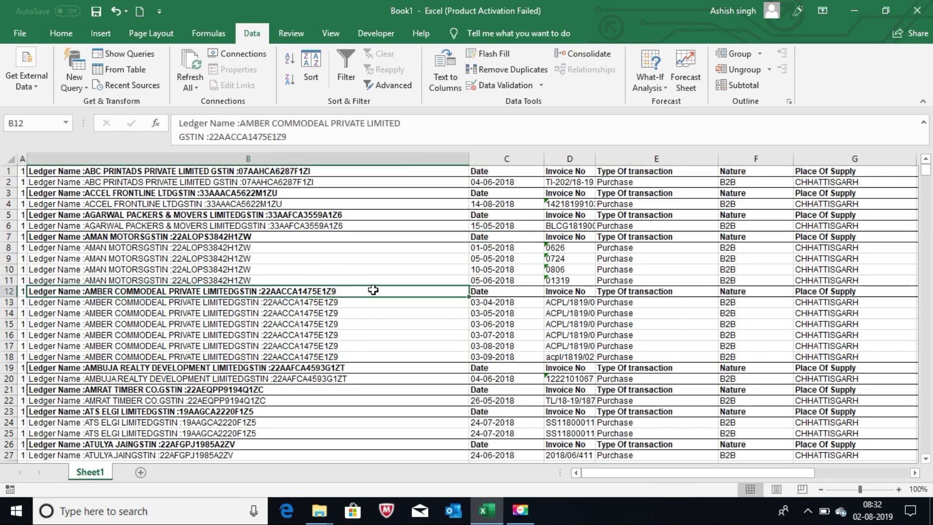
click(509, 289)
click(486, 171)
click(346, 68)
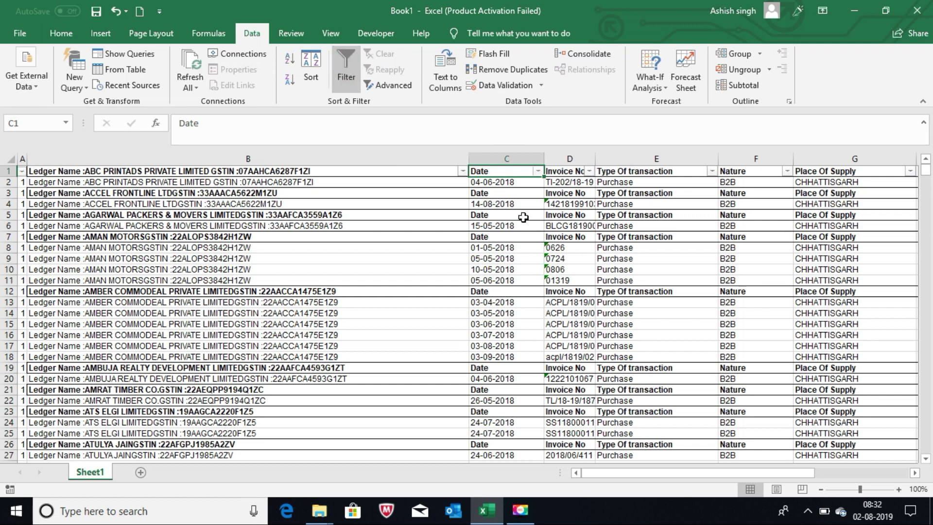
Step: Filter the Date column with a Contains "date" text filter to show repeated headers
click(538, 171)
mouse_move(402, 268)
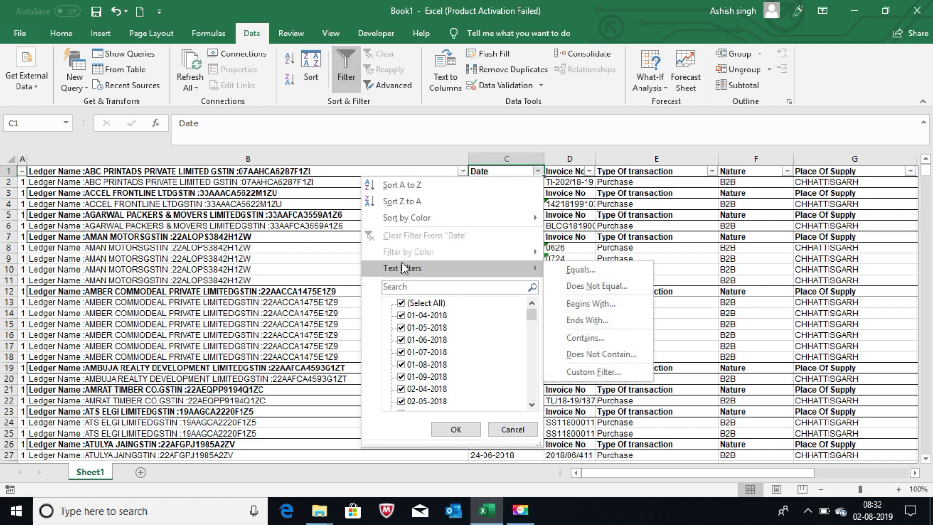
click(593, 338)
text(date)
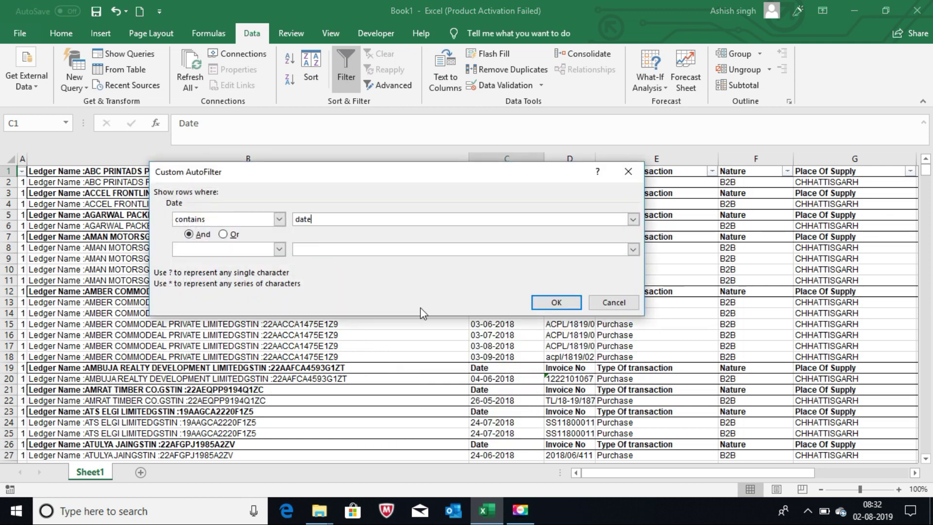
click(555, 303)
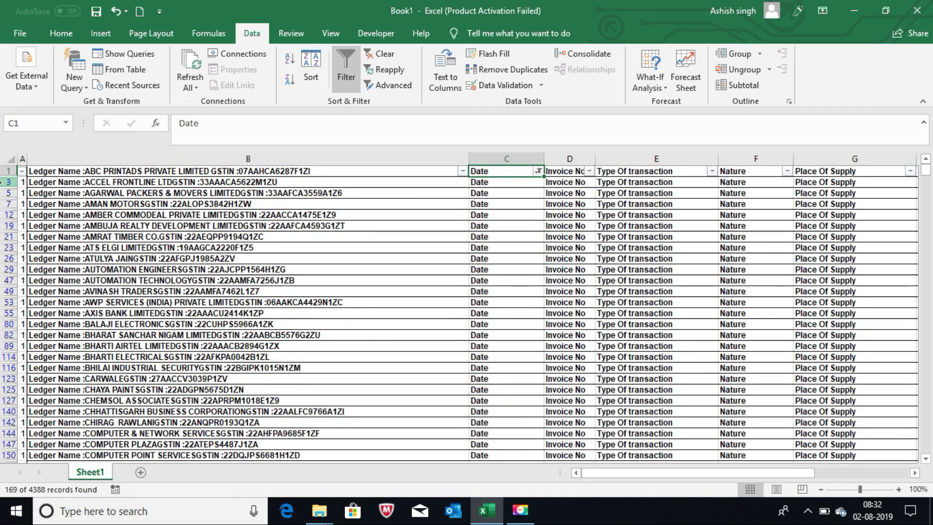
Step: Delete all filtered repeated header rows from row 3 down, then turn filtering off
click(5, 181)
key(ctrl+shift+Down)
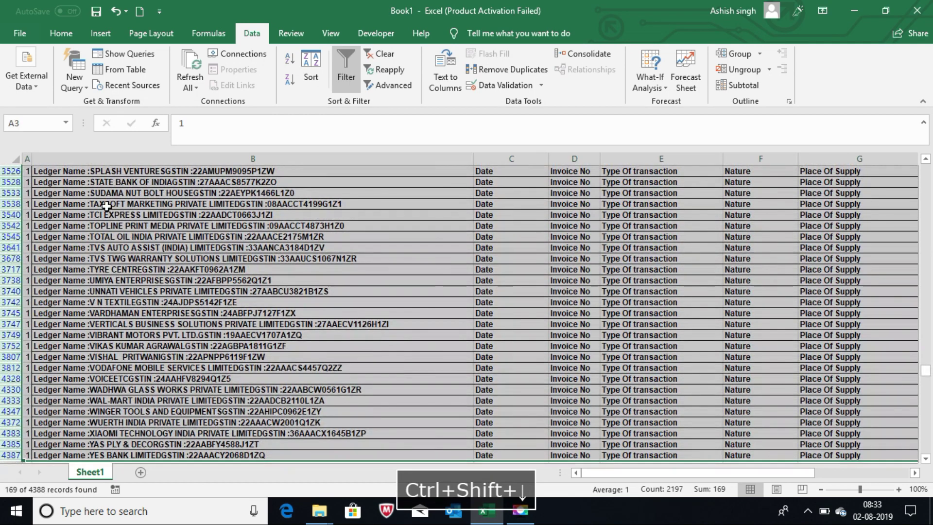
right_click(153, 230)
click(200, 340)
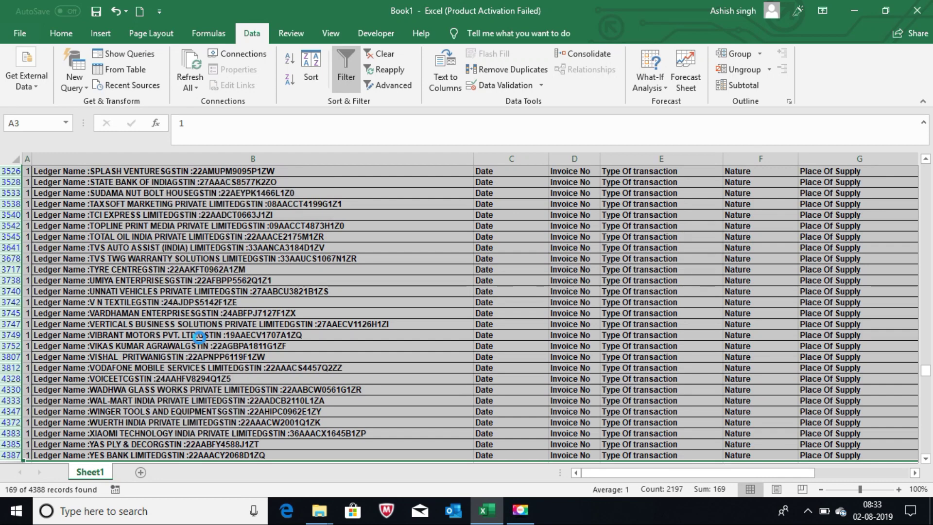
click(340, 73)
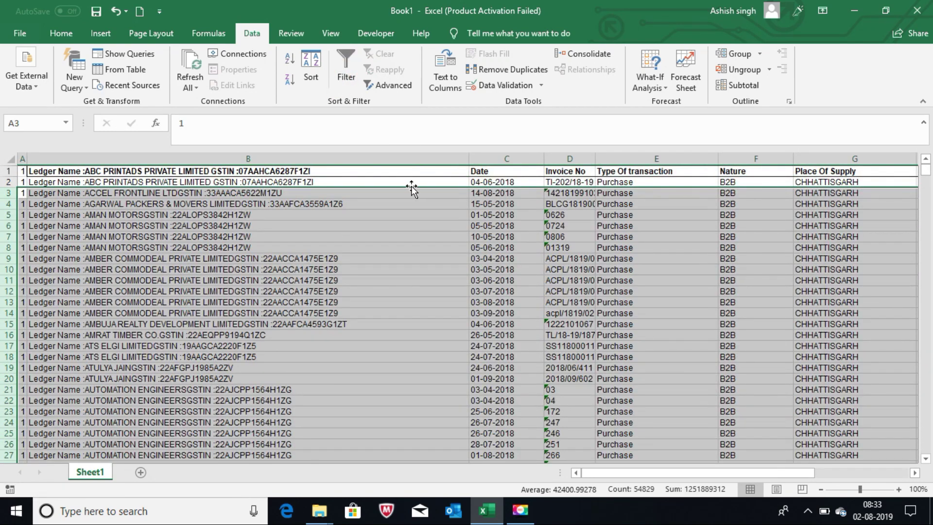
Step: Inspect the cleaned table: the ledger name in B4 and dates in C2:C23 and C10
click(334, 206)
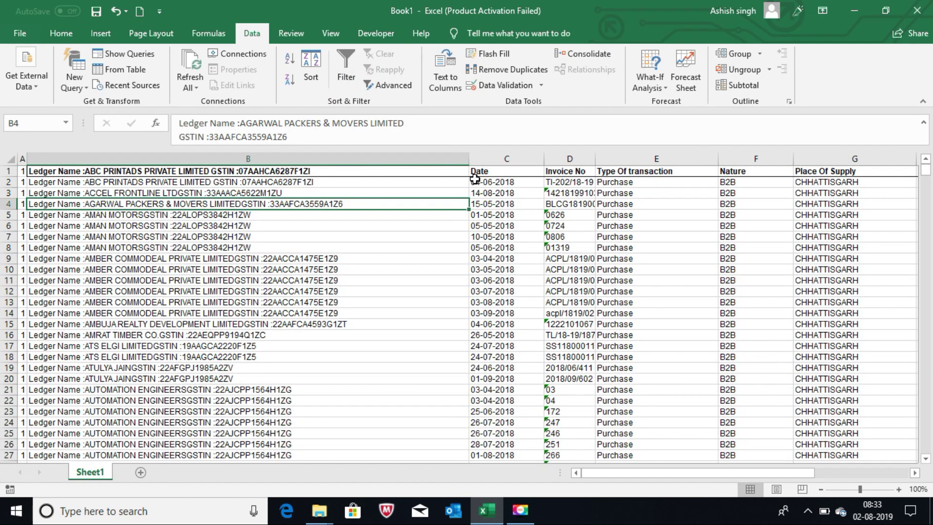
drag(477, 181, 481, 412)
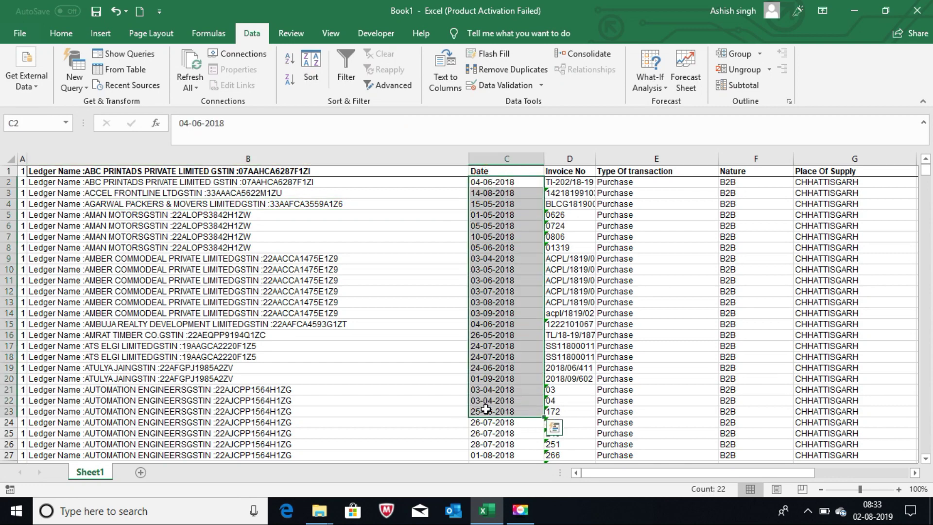
click(268, 300)
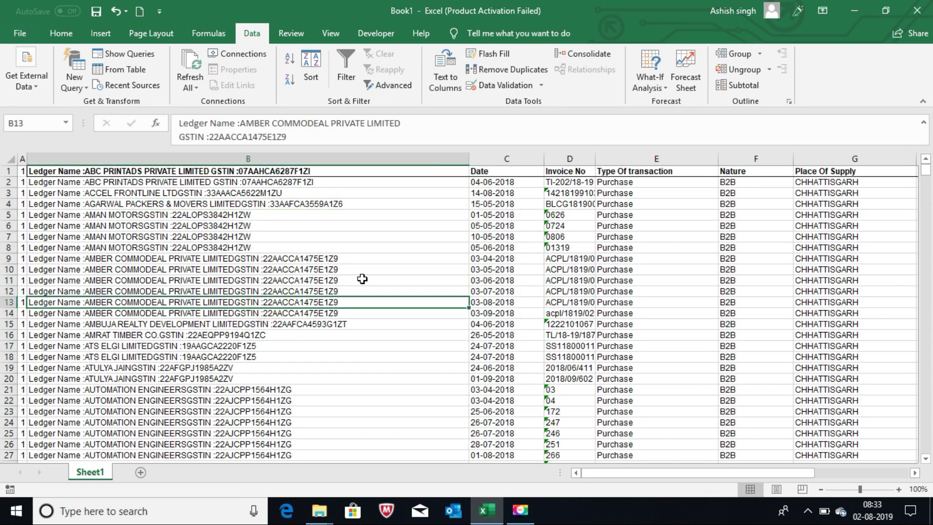
click(499, 266)
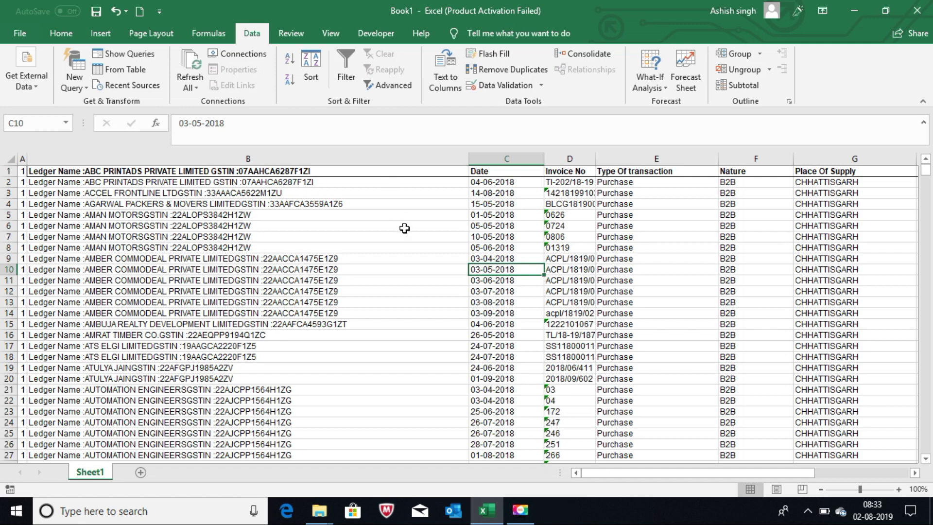
Step: Re-enter B4's AGARWAL PACKERS & MOVERS ledger name so it wraps onto two lines
double_click(335, 203)
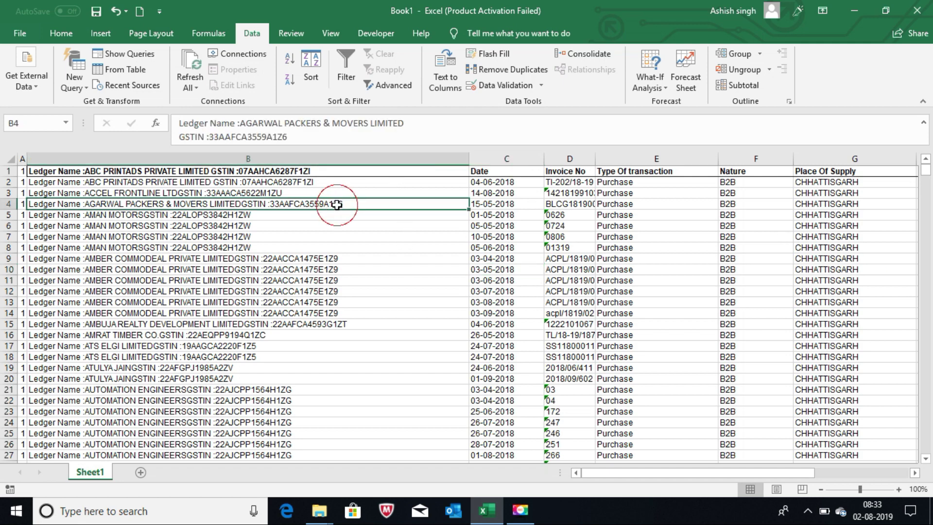
drag(308, 223, 295, 238)
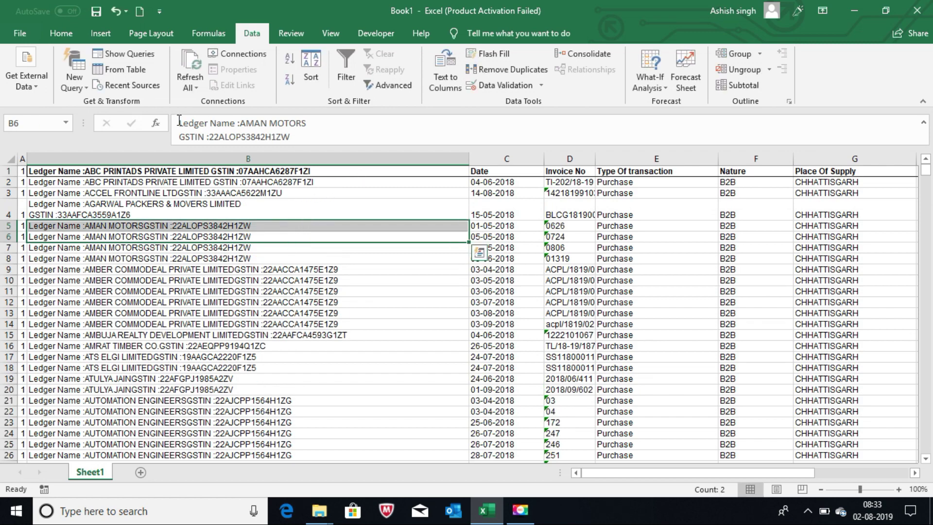
click(61, 33)
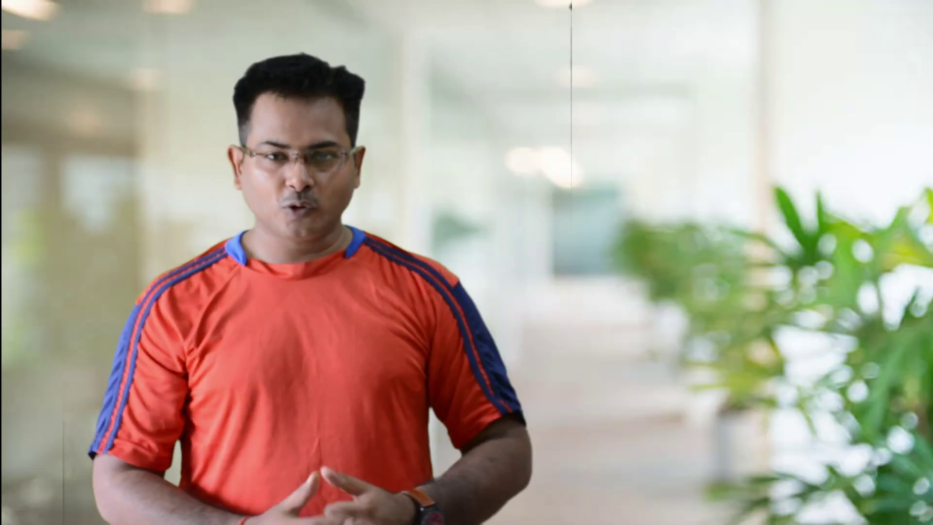